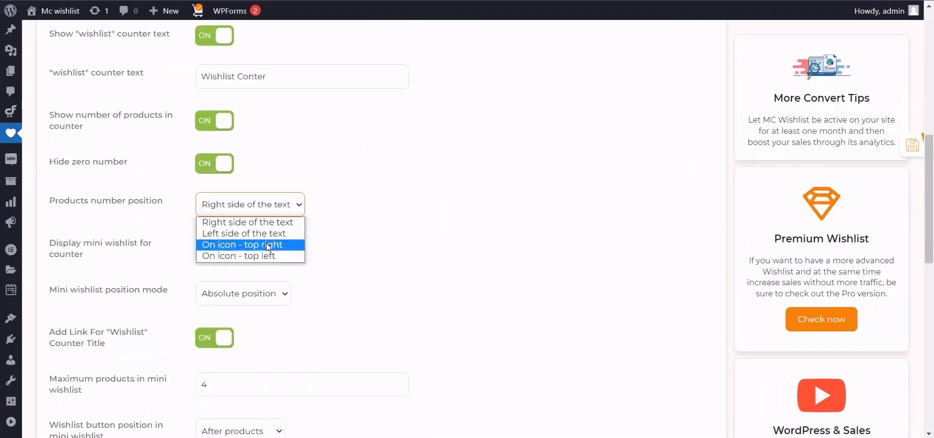
Step: Set the wishlist counter's products number position to "On icon - top right"
{"action": "left_click", "coordinate": [271, 244]}
{"action": "scroll", "coordinate": [276, 176], "scroll_direction": "down", "scroll_amount": 3}
{"action": "scroll", "coordinate": [276, 176], "scroll_direction": "down", "scroll_amount": 10}
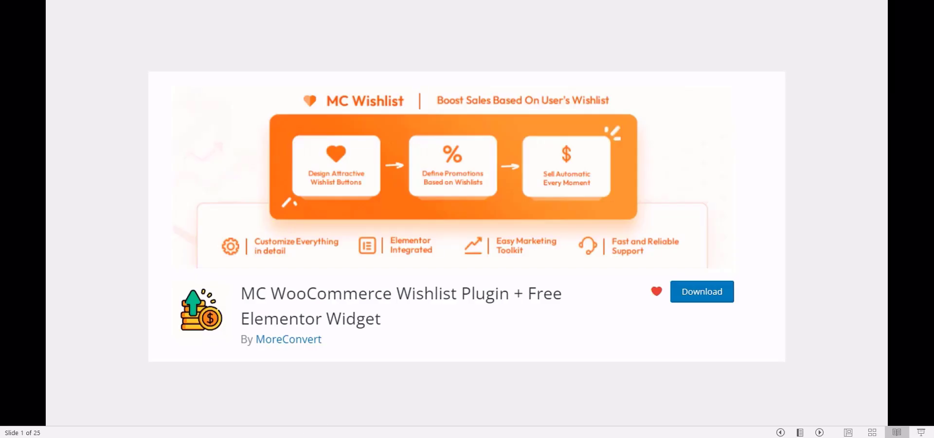
Step: Search the WordPress plugin directory for "MC Woocommerce Wishlist", and install and activate the MC WooCommerce Wishlist Plugin
{"action": "left_click", "coordinate": [279, 407]}
{"action": "mouse_move", "coordinate": [51, 409]}
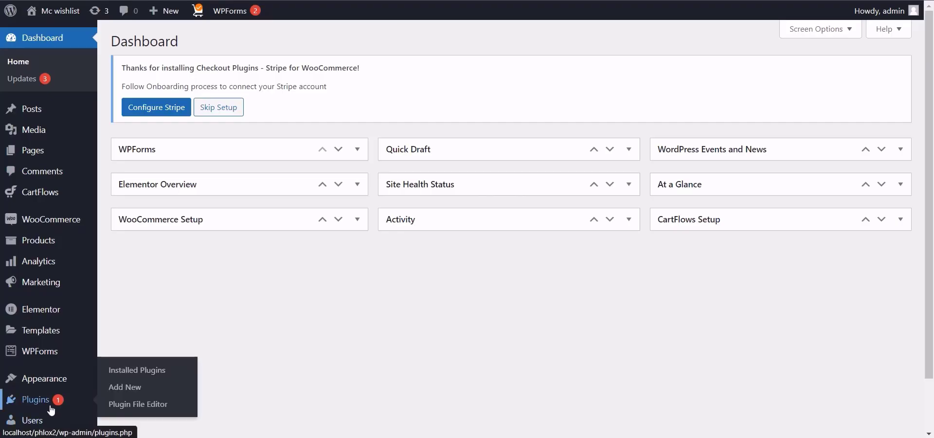
{"action": "left_click", "coordinate": [127, 387]}
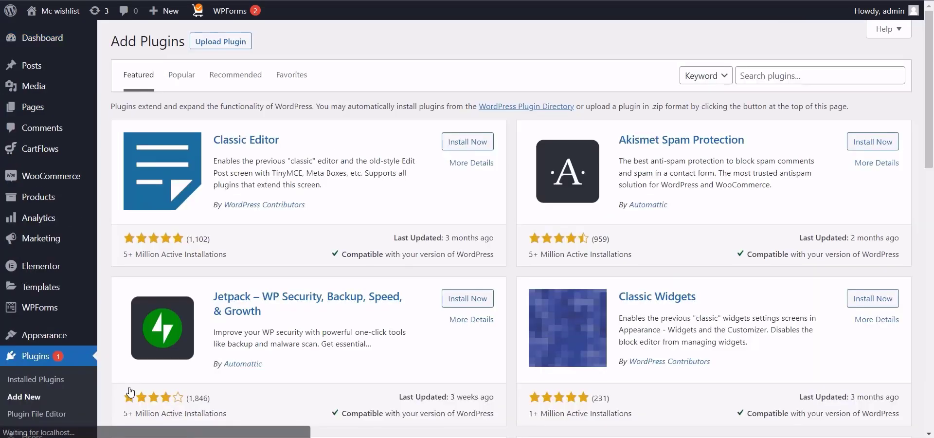
{"action": "left_click", "coordinate": [792, 74]}
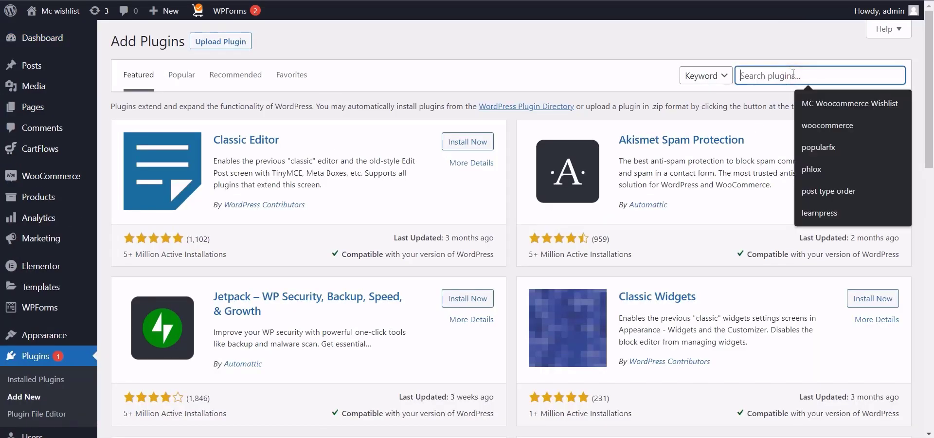
{"action": "left_click", "coordinate": [836, 102]}
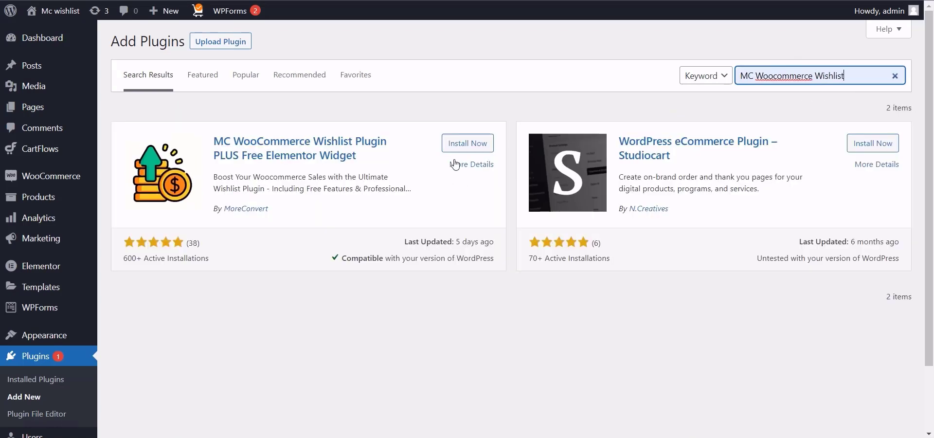
{"action": "left_click", "coordinate": [467, 142]}
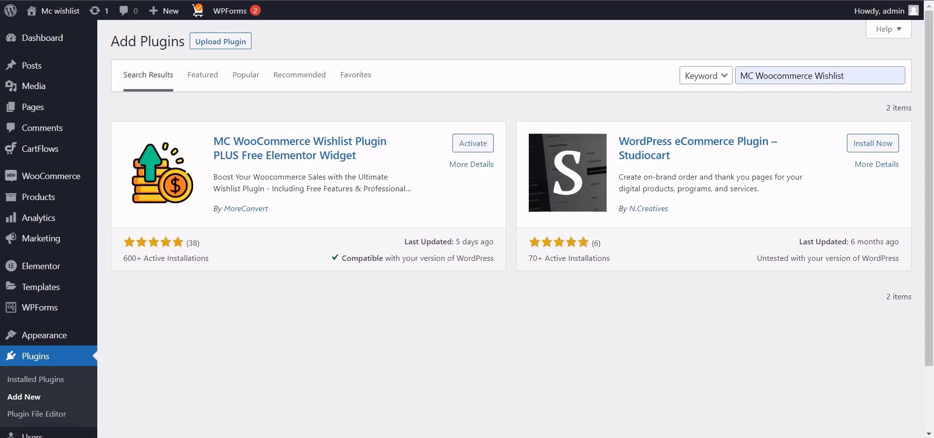
{"action": "left_click", "coordinate": [462, 155]}
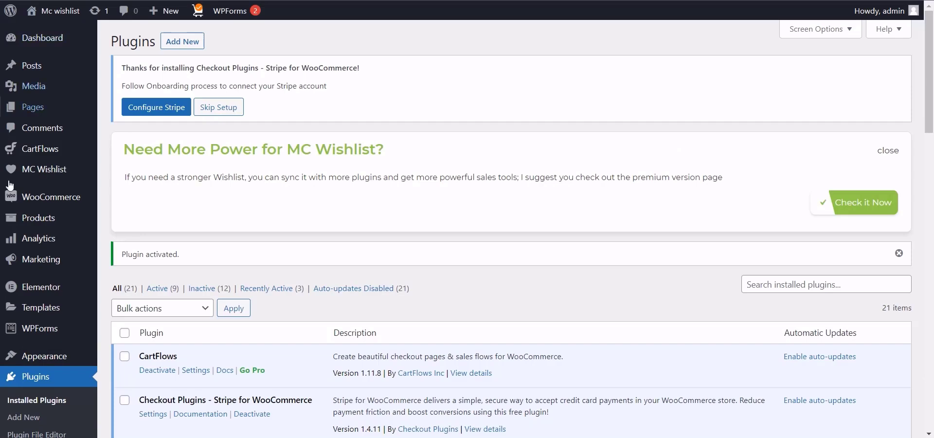
Step: Open the Wishlist settings from the MC Wishlist lists page
{"action": "mouse_move", "coordinate": [30, 171]}
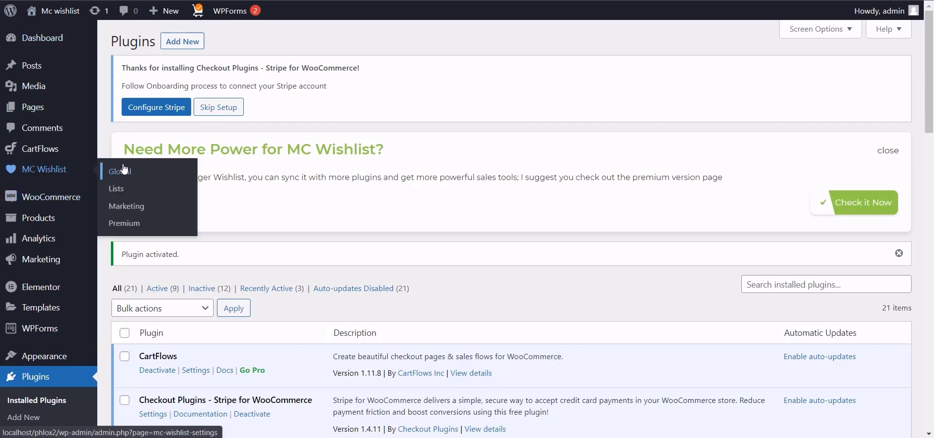
{"action": "left_click", "coordinate": [126, 188]}
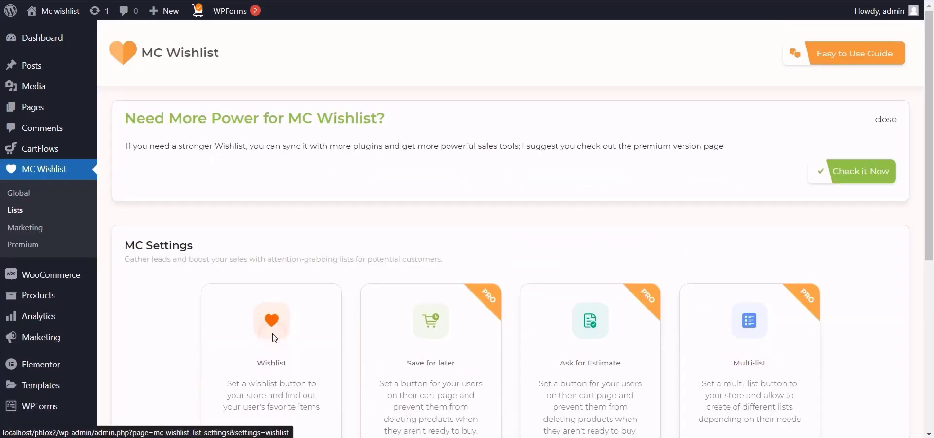
{"action": "left_click", "coordinate": [274, 338]}
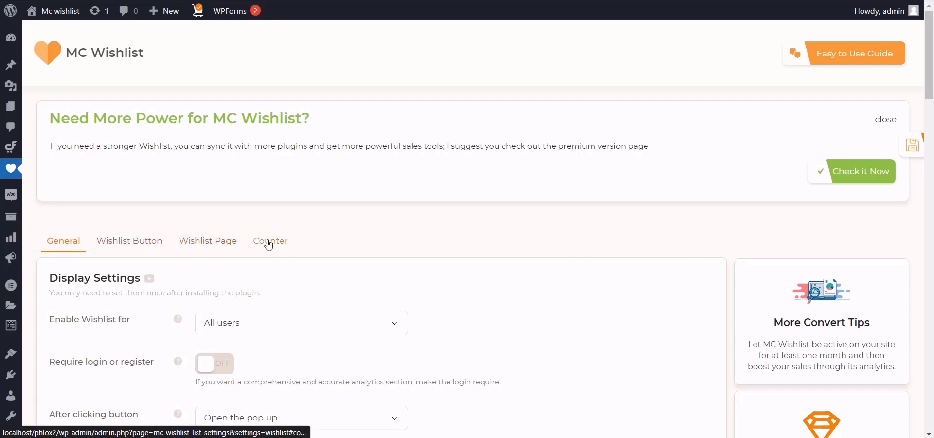
Step: Examine the General display settings, including the choices for eligible users, the after-click behaviour and the second click action
{"action": "scroll", "coordinate": [223, 195], "scroll_direction": "down", "scroll_amount": 3}
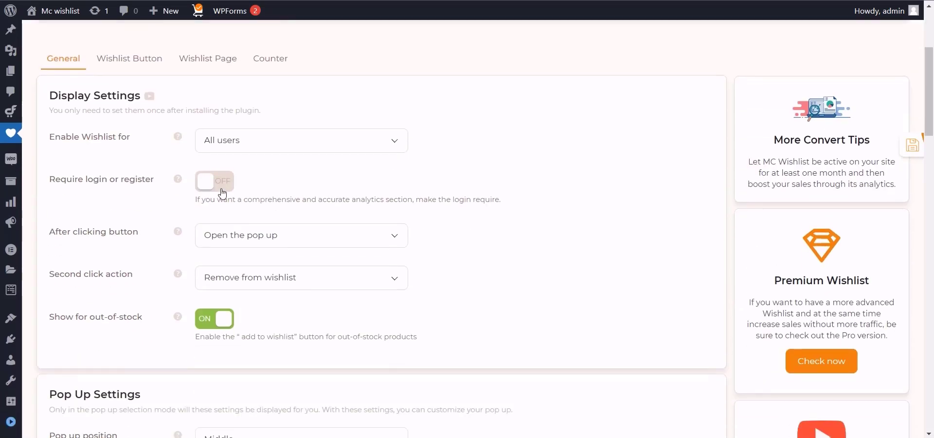
{"action": "left_click", "coordinate": [221, 145]}
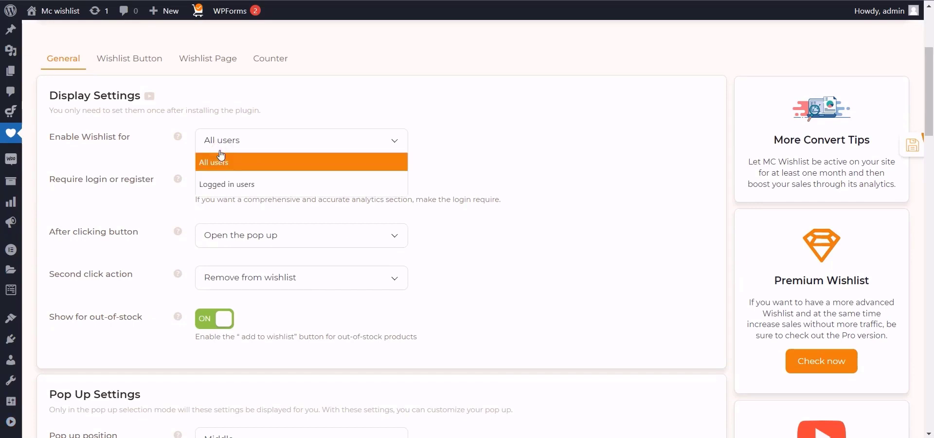
{"action": "left_click", "coordinate": [485, 125]}
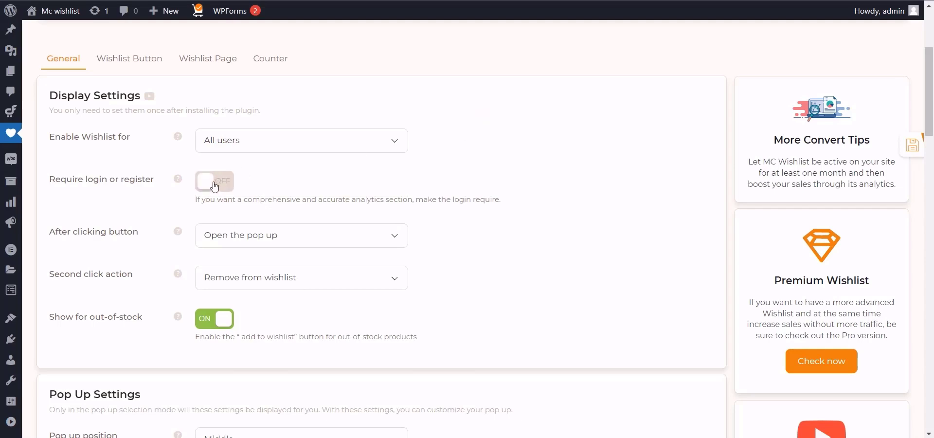
{"action": "scroll", "coordinate": [214, 187], "scroll_direction": "down", "scroll_amount": 1}
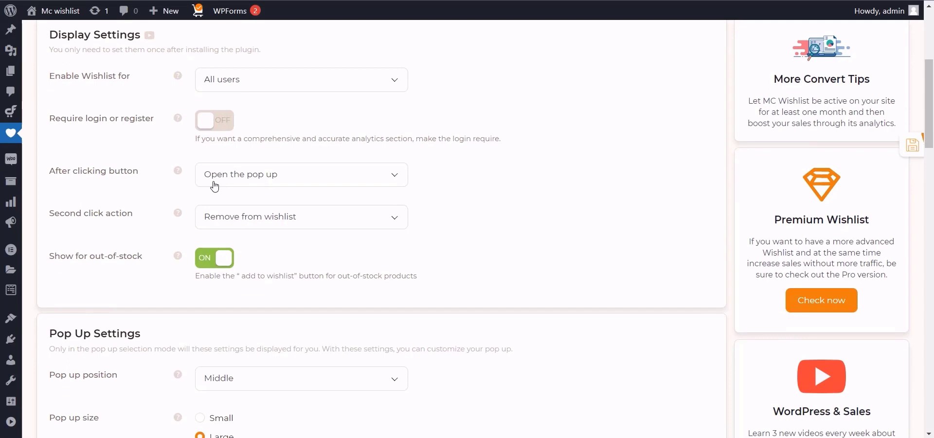
{"action": "left_click", "coordinate": [252, 177]}
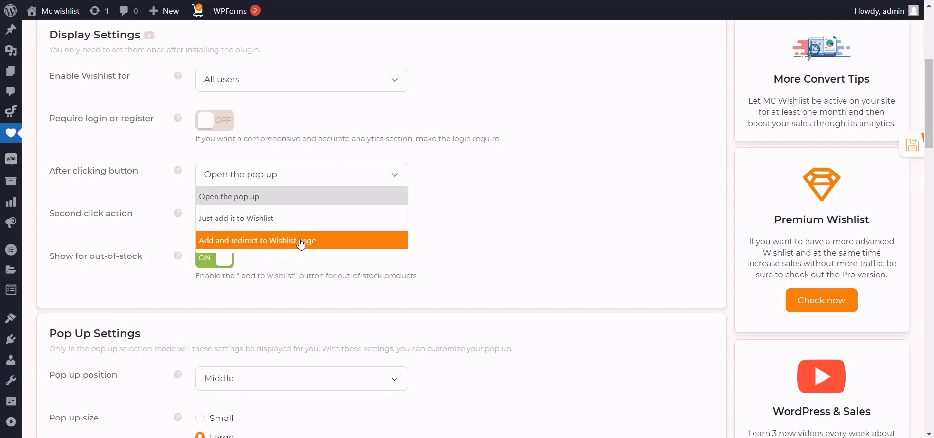
{"action": "left_click", "coordinate": [480, 193]}
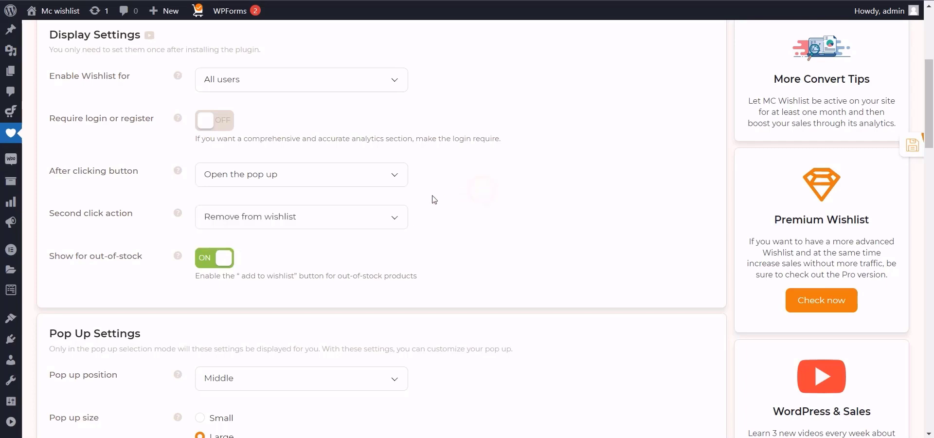
{"action": "left_click", "coordinate": [331, 216]}
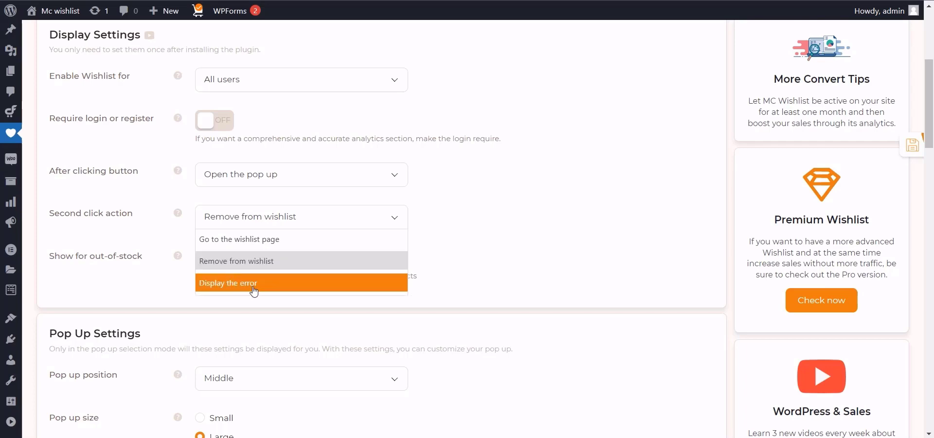
{"action": "left_click", "coordinate": [475, 235]}
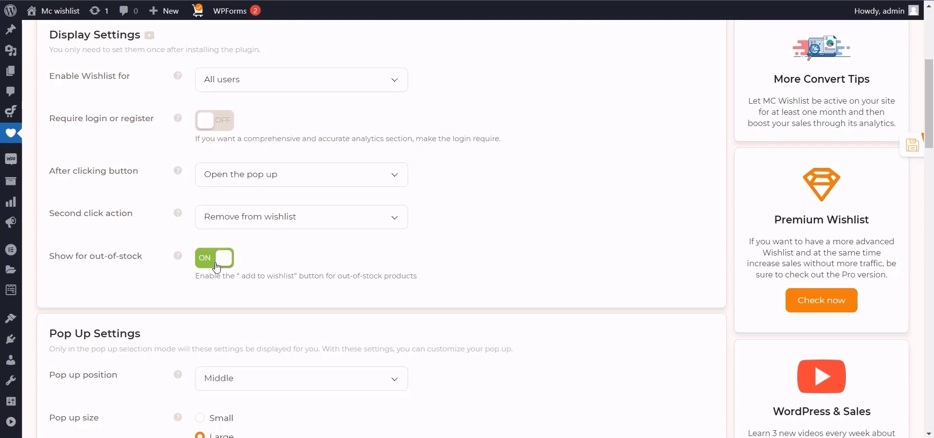
Step: Examine the Pop Up Settings for position, size and image, along with the example slides
{"action": "scroll", "coordinate": [302, 250], "scroll_direction": "down", "scroll_amount": 4}
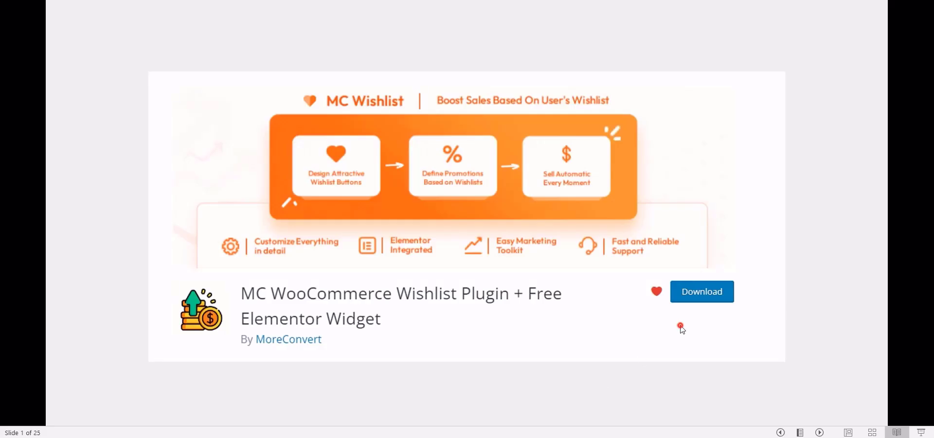
{"action": "left_click", "coordinate": [678, 328]}
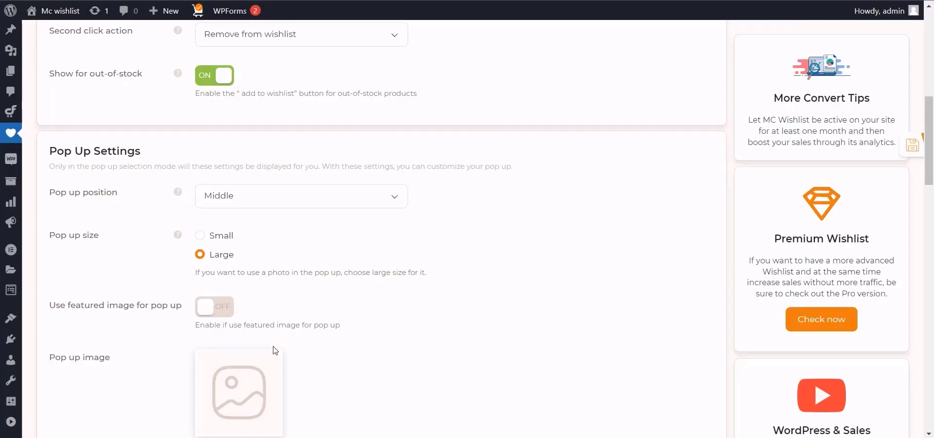
{"action": "scroll", "coordinate": [275, 348], "scroll_direction": "down", "scroll_amount": 1}
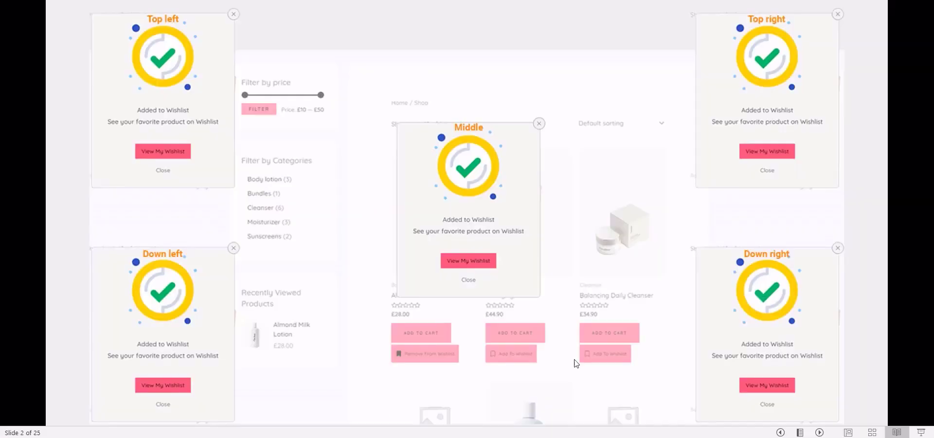
{"action": "left_click", "coordinate": [638, 313]}
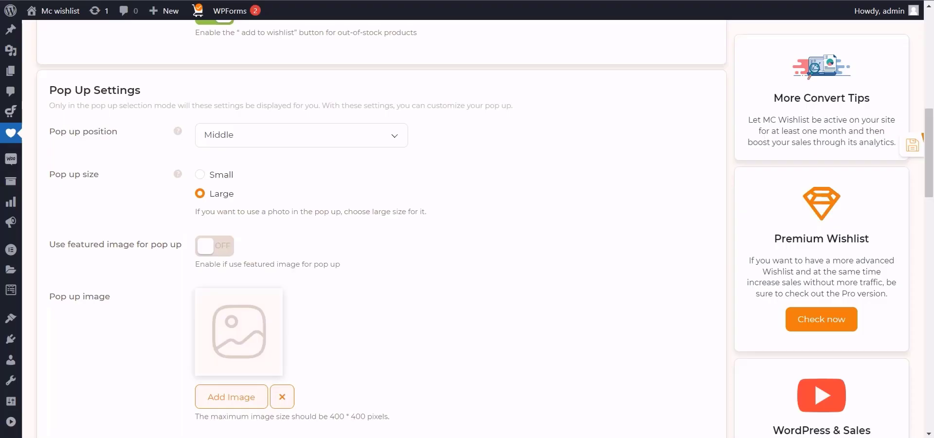
{"action": "scroll", "coordinate": [287, 228], "scroll_direction": "down", "scroll_amount": 1}
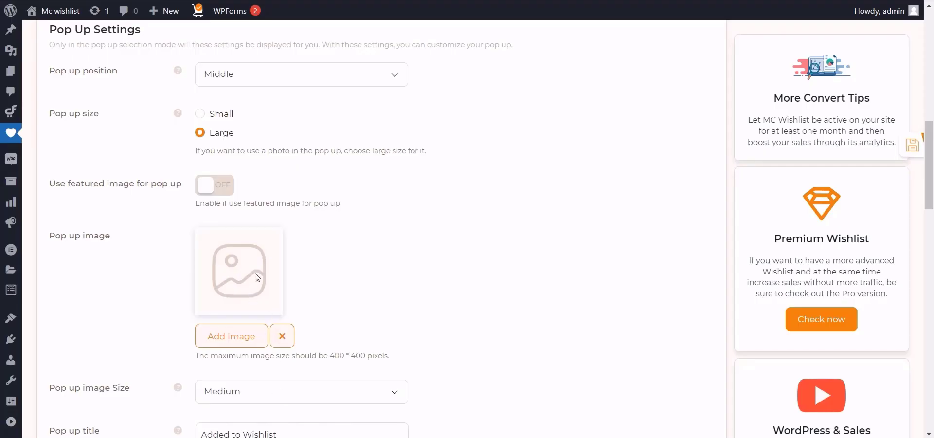
Step: Select Medium as the pop up image size
{"action": "scroll", "coordinate": [271, 276], "scroll_direction": "down", "scroll_amount": 4}
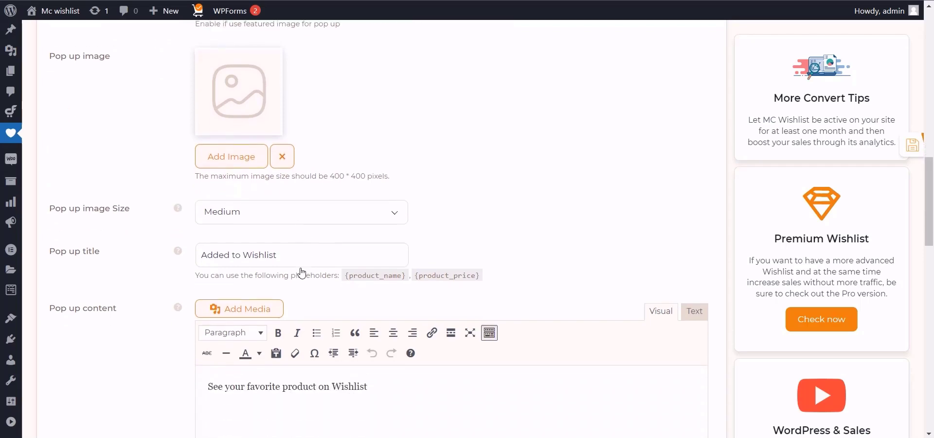
{"action": "left_click", "coordinate": [237, 209]}
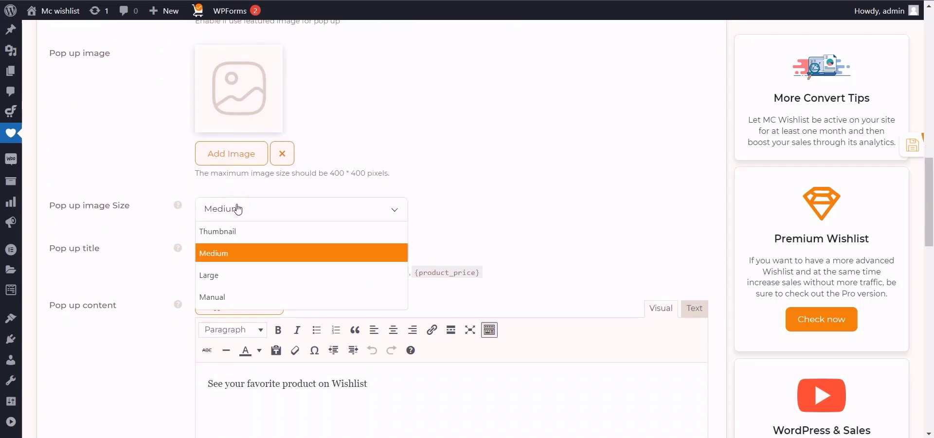
{"action": "left_click", "coordinate": [231, 253]}
Step: Set the background color of the "View My Wishlist" pop up button to the red preset
{"action": "scroll", "coordinate": [315, 229], "scroll_direction": "down", "scroll_amount": 1}
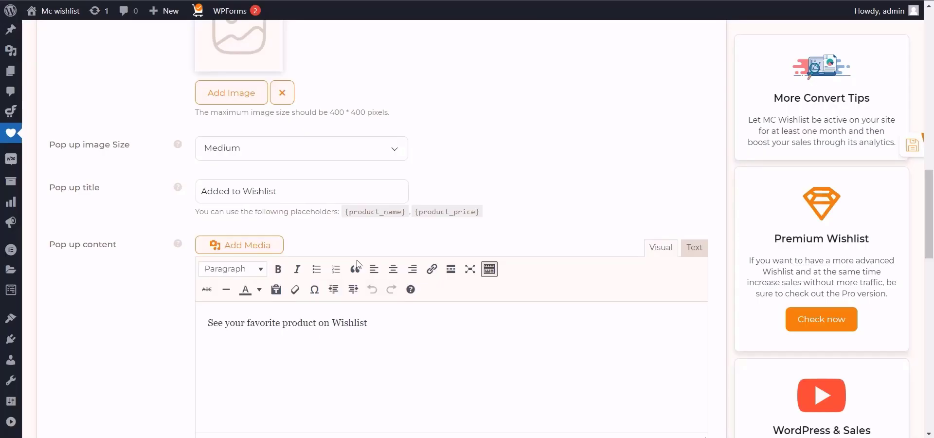
{"action": "scroll", "coordinate": [358, 264], "scroll_direction": "down", "scroll_amount": 5}
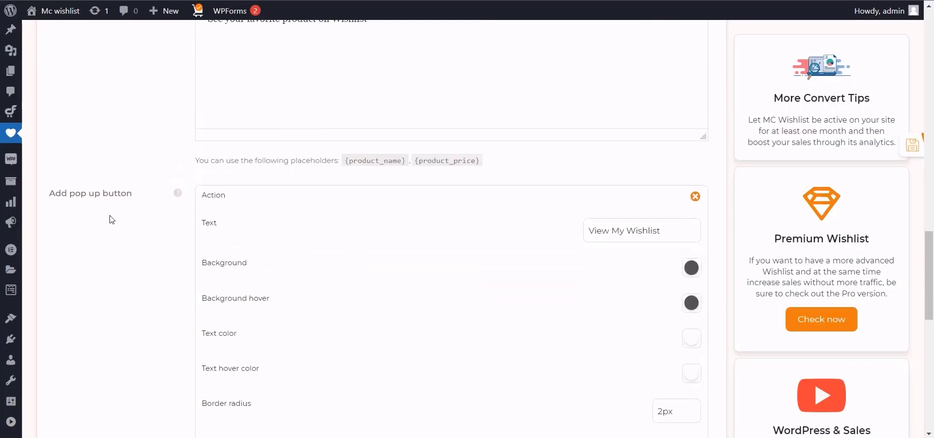
{"action": "scroll", "coordinate": [127, 204], "scroll_direction": "down", "scroll_amount": 4}
{"action": "scroll", "coordinate": [126, 205], "scroll_direction": "down", "scroll_amount": 2}
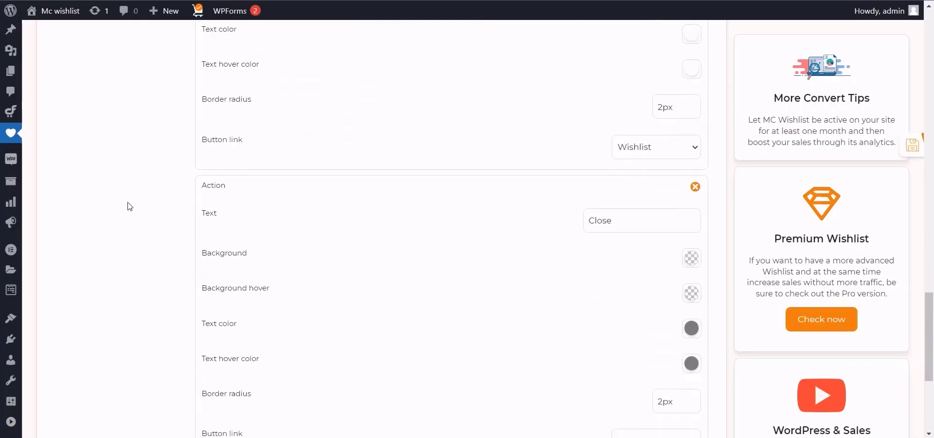
{"action": "scroll", "coordinate": [368, 290], "scroll_direction": "up", "scroll_amount": 6}
{"action": "left_click", "coordinate": [691, 267]}
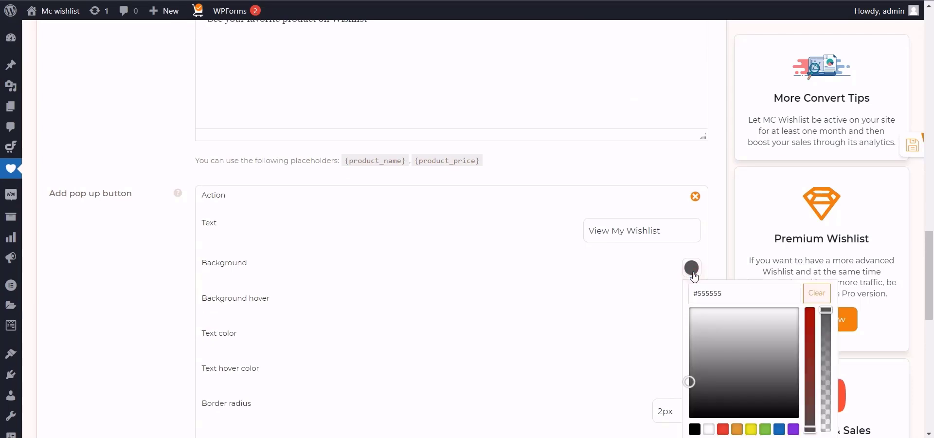
{"action": "left_click", "coordinate": [718, 427]}
{"action": "left_click", "coordinate": [575, 308]}
Step: Set the "View My Wishlist" button's background hover color to red, rgb(255,58,58)
{"action": "left_click", "coordinate": [691, 302]}
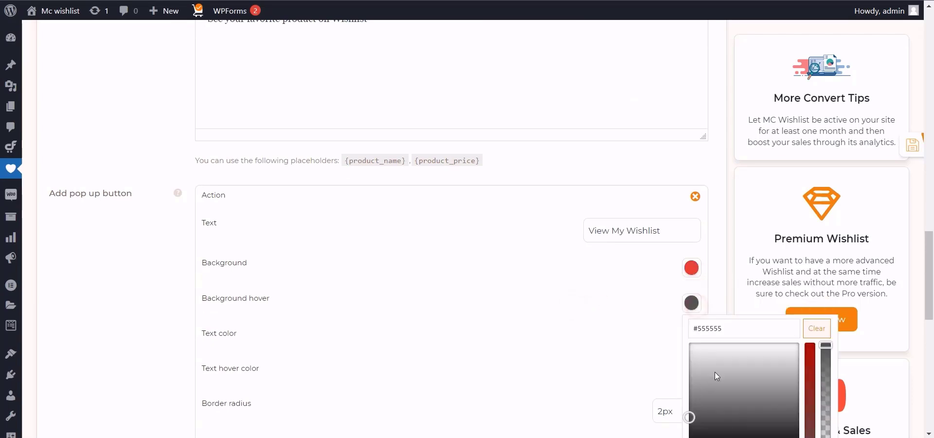
{"action": "scroll", "coordinate": [714, 372], "scroll_direction": "down", "scroll_amount": 1}
{"action": "left_click", "coordinate": [723, 403]}
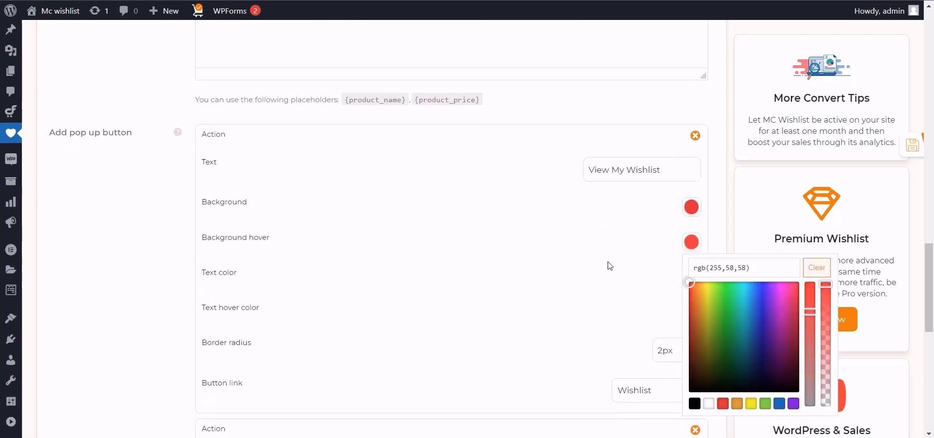
{"action": "left_click", "coordinate": [575, 255]}
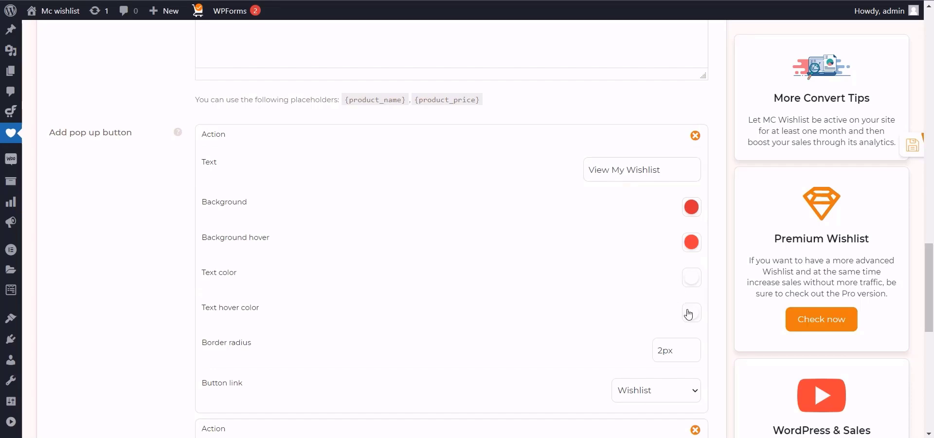
Step: Review the available link targets for the "View My Wishlist" pop up button
{"action": "scroll", "coordinate": [688, 314], "scroll_direction": "down", "scroll_amount": 2}
{"action": "scroll", "coordinate": [681, 317], "scroll_direction": "up", "scroll_amount": 1}
{"action": "left_click", "coordinate": [678, 331]}
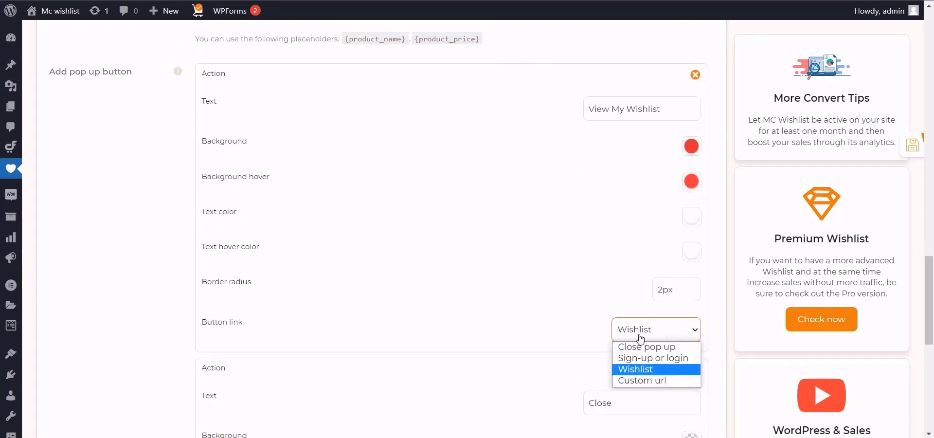
{"action": "left_click", "coordinate": [589, 333]}
Step: Set the pop up box's background color to a light gray and its border color to a dark gray
{"action": "scroll", "coordinate": [509, 298], "scroll_direction": "down", "scroll_amount": 8}
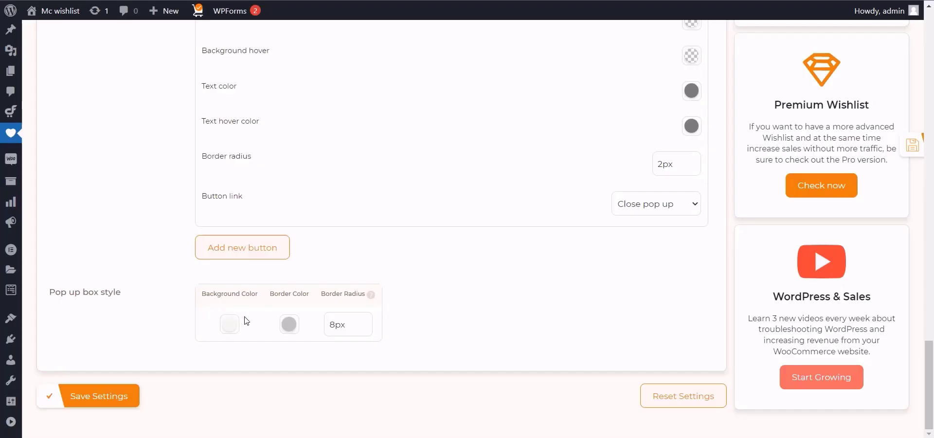
{"action": "left_click", "coordinate": [229, 324]}
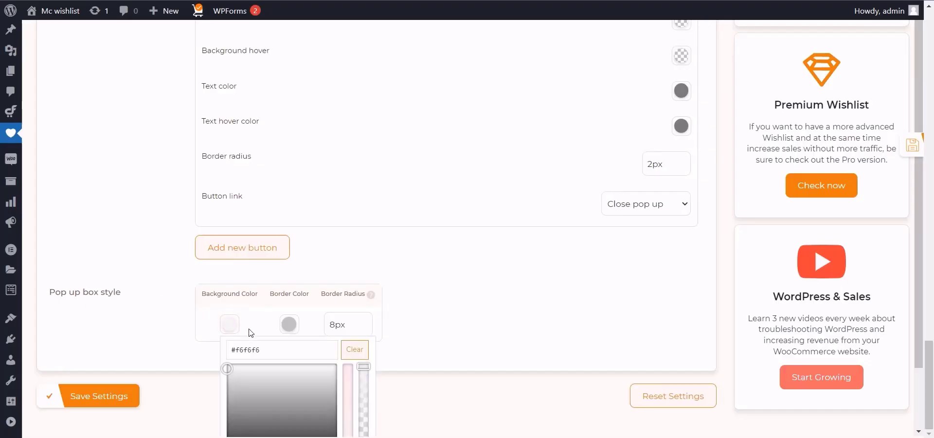
{"action": "scroll", "coordinate": [229, 317], "scroll_direction": "down", "scroll_amount": 1}
{"action": "left_click_drag", "start_coordinate": [229, 317], "coordinate": [277, 375]}
{"action": "left_click", "coordinate": [289, 263]}
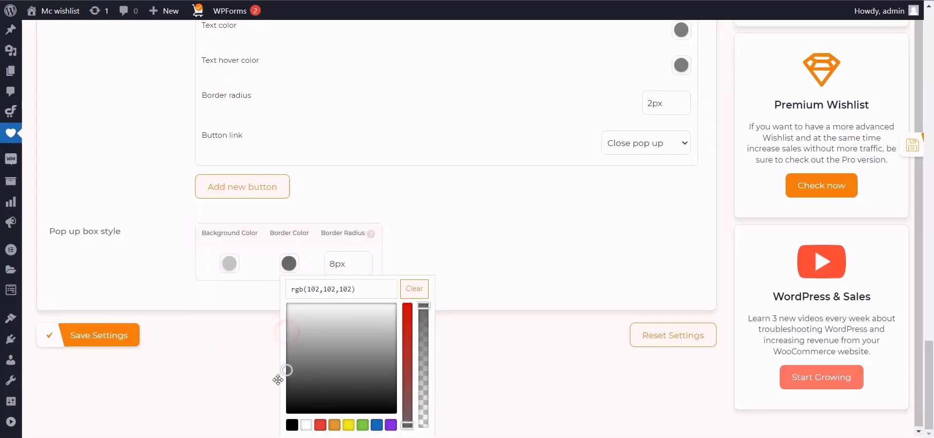
{"action": "left_click", "coordinate": [422, 273]}
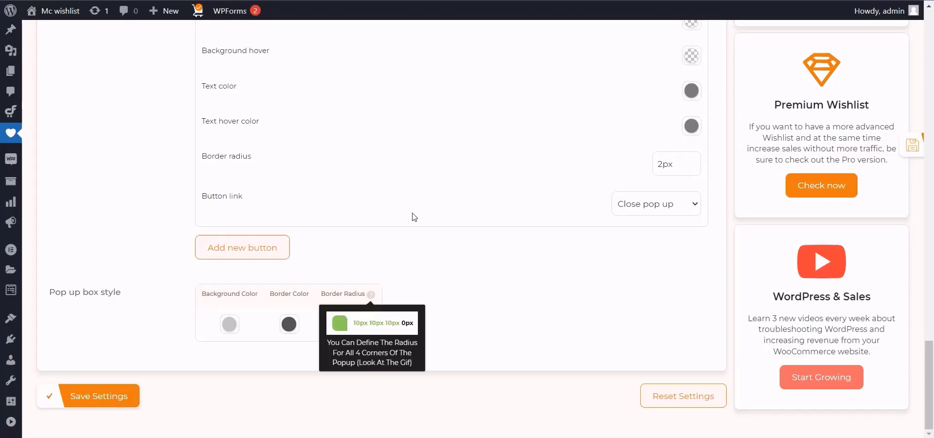
Step: Open the Wishlist Button settings for the single product page
{"action": "scroll", "coordinate": [355, 219], "scroll_direction": "up", "scroll_amount": 15}
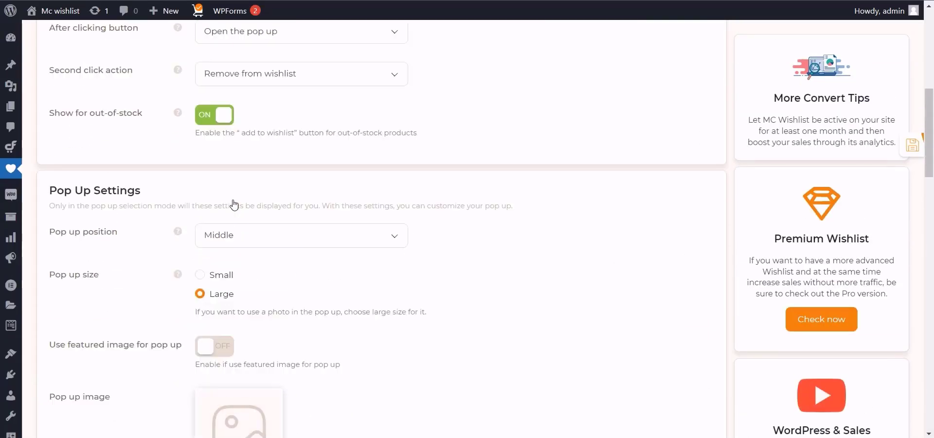
{"action": "scroll", "coordinate": [194, 219], "scroll_direction": "up", "scroll_amount": 7}
{"action": "left_click", "coordinate": [138, 239]}
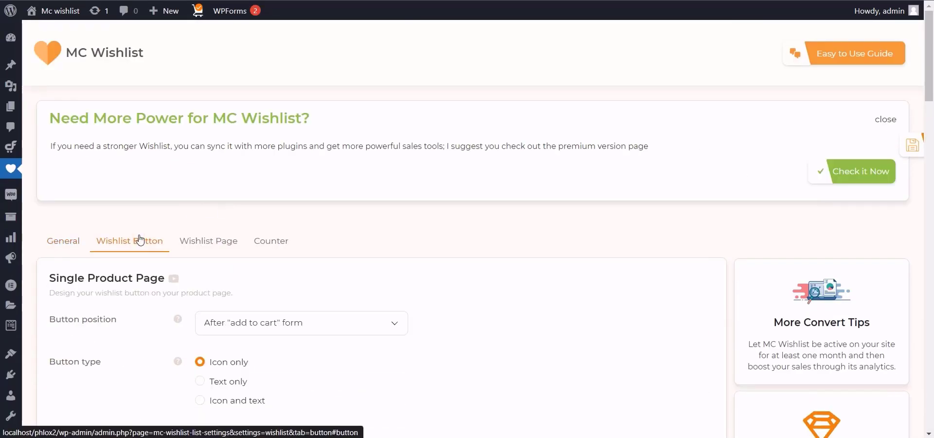
{"action": "scroll", "coordinate": [233, 200], "scroll_direction": "down", "scroll_amount": 3}
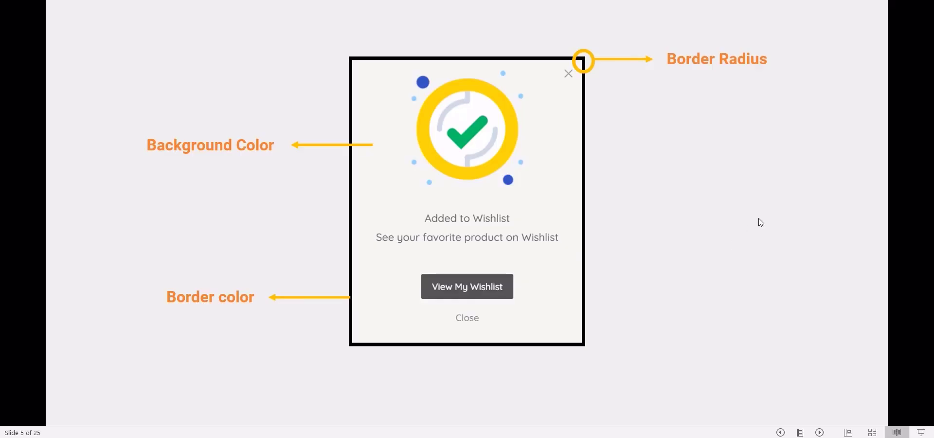
{"action": "key", "text": "Right"}
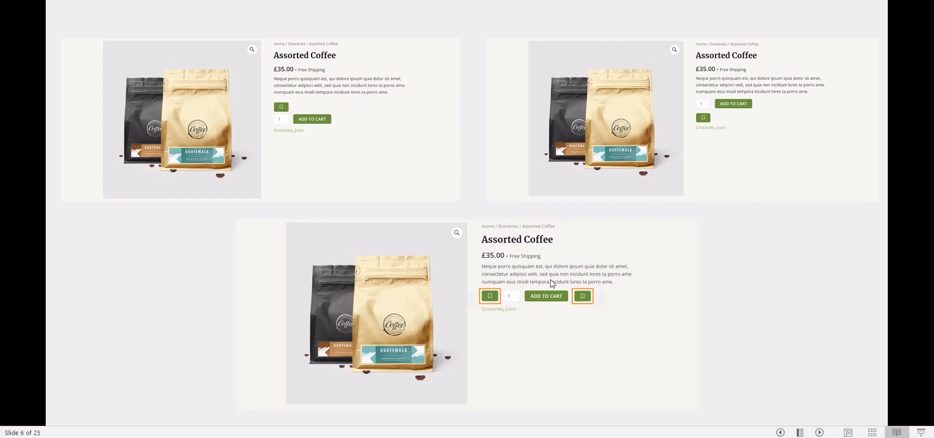
{"action": "key", "text": "Right"}
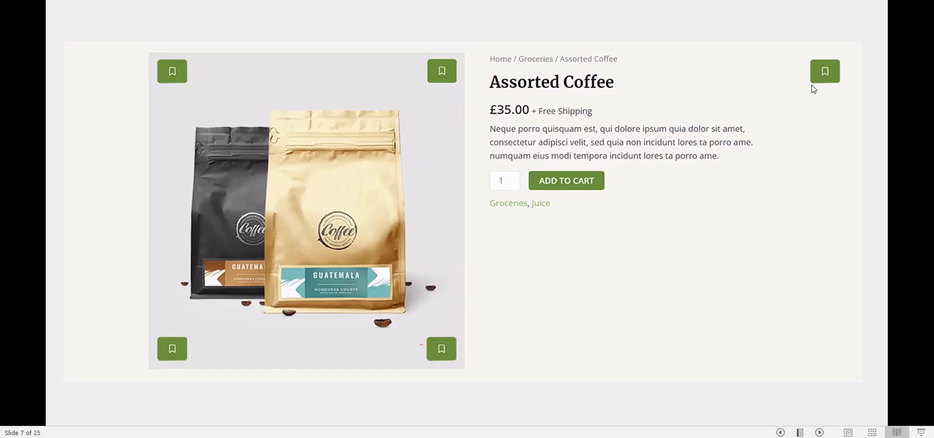
{"action": "left_click", "coordinate": [807, 182]}
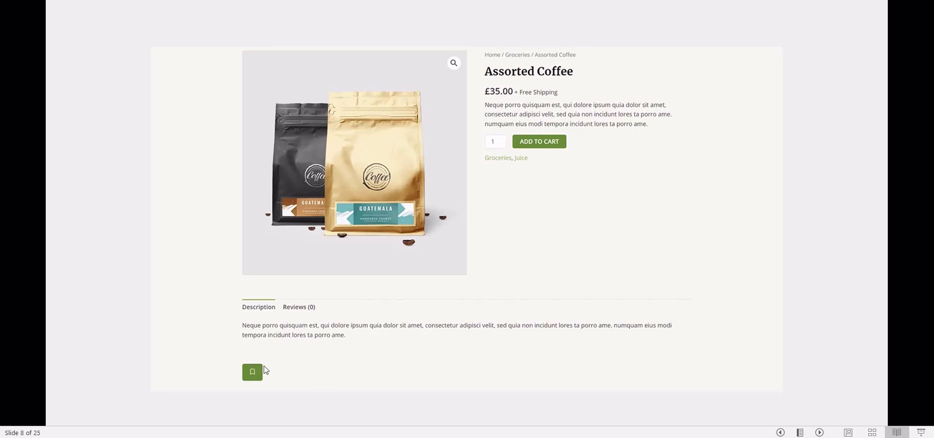
{"action": "mouse_move", "coordinate": [270, 433]}
{"action": "left_click", "coordinate": [286, 384]}
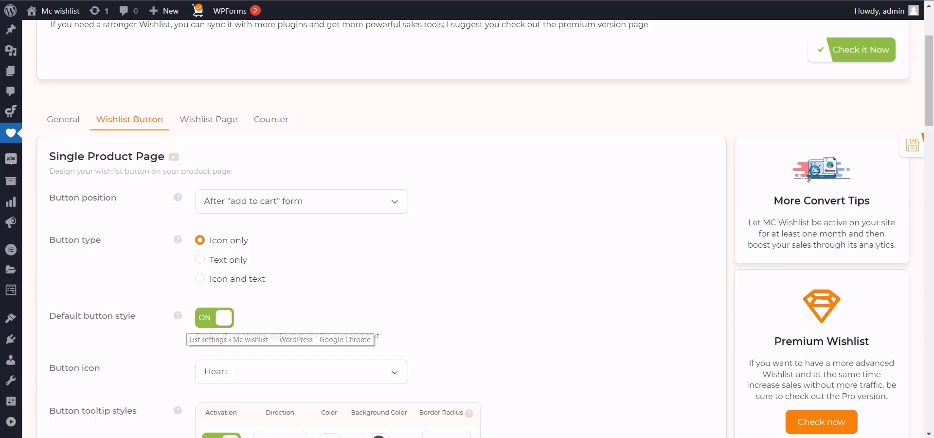
Step: Try the Use shortcode option and set the single product page button position to After "add to cart" button
{"action": "left_click", "coordinate": [357, 209]}
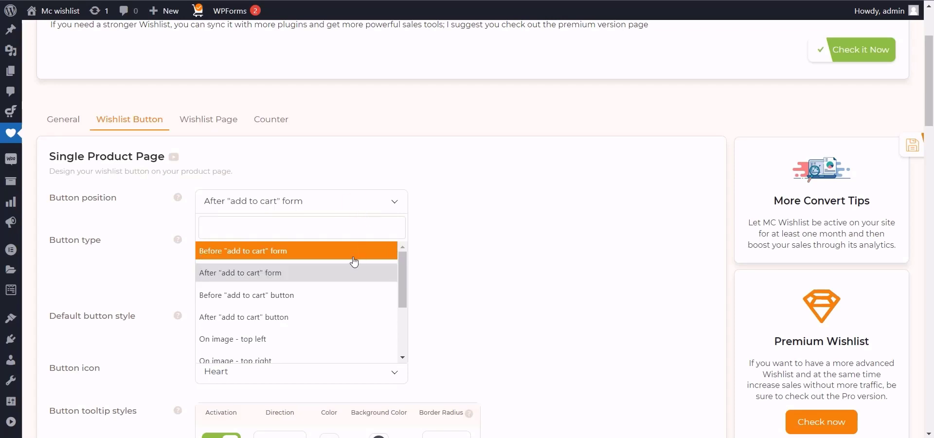
{"action": "scroll", "coordinate": [347, 297], "scroll_direction": "down", "scroll_amount": 3}
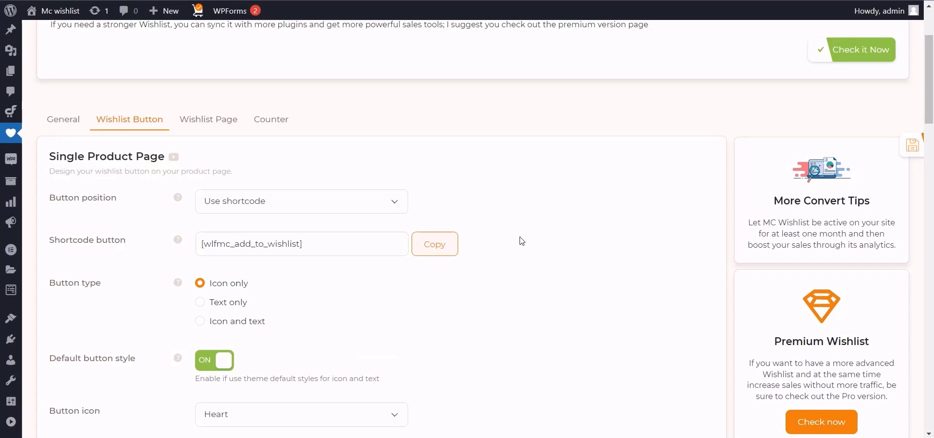
{"action": "left_click", "coordinate": [226, 202]}
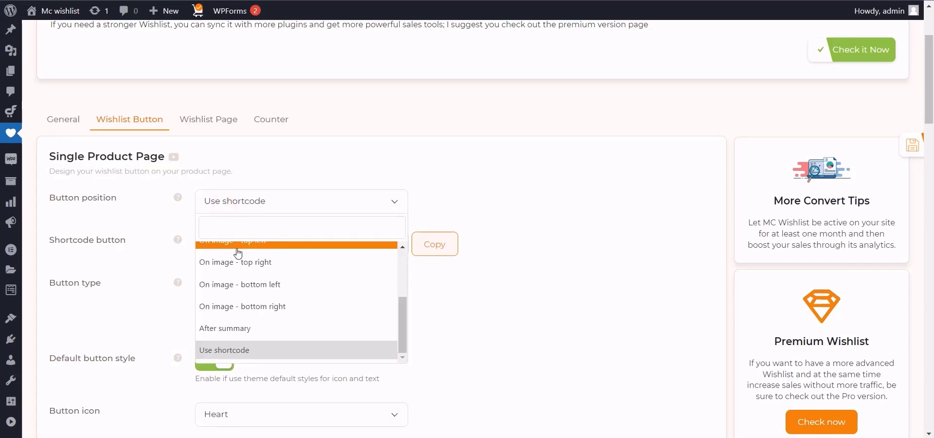
{"action": "scroll", "coordinate": [266, 319], "scroll_direction": "up", "scroll_amount": 3}
{"action": "left_click", "coordinate": [275, 324]}
{"action": "scroll", "coordinate": [424, 258], "scroll_direction": "down", "scroll_amount": 1}
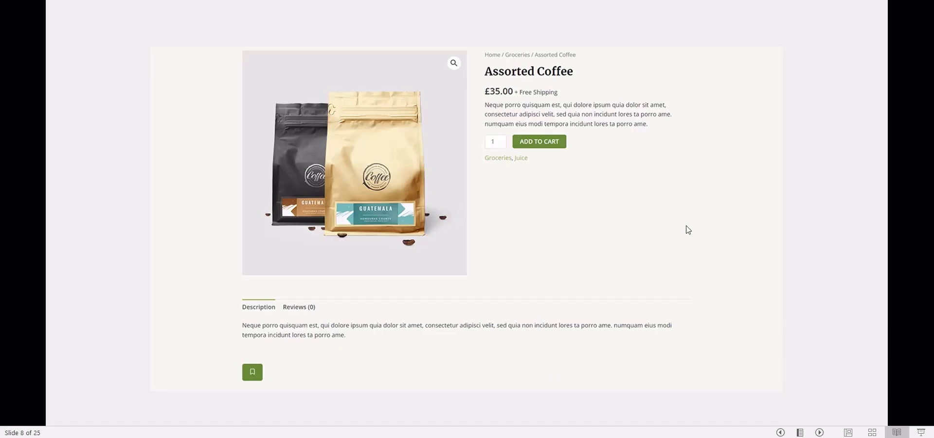
{"action": "left_click", "coordinate": [633, 224]}
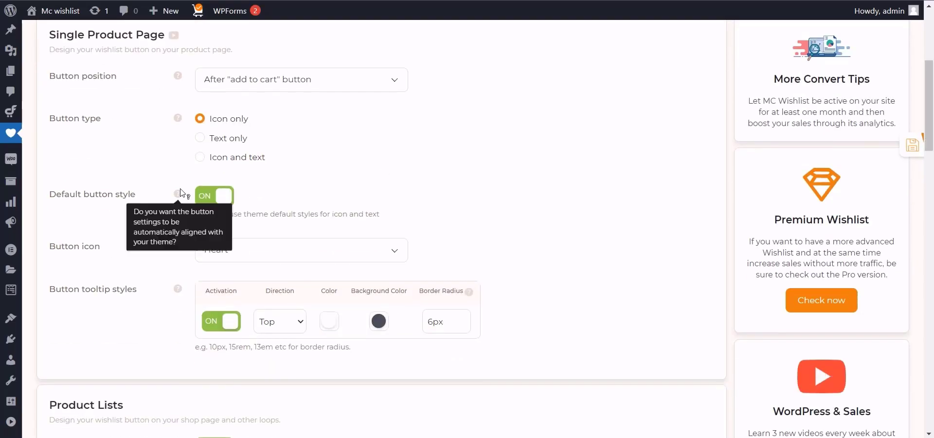
Step: Disable the default button style for the single product page wishlist button
{"action": "left_click", "coordinate": [225, 197]}
{"action": "scroll", "coordinate": [224, 197], "scroll_direction": "down", "scroll_amount": 1}
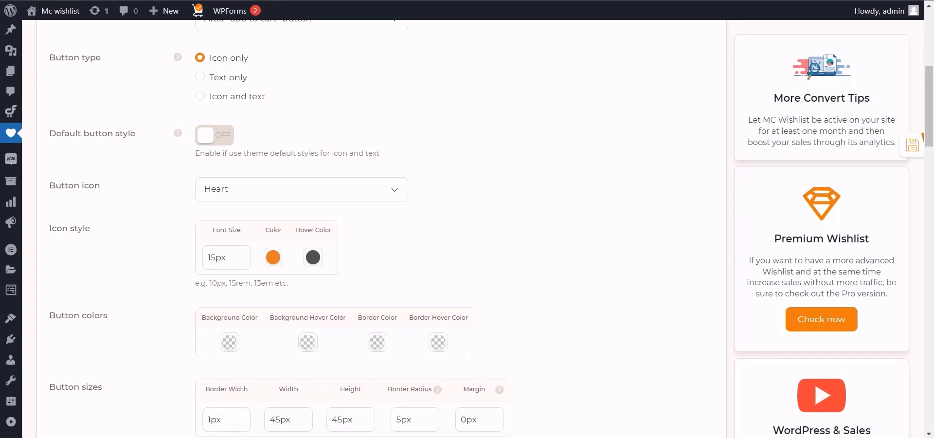
{"action": "left_click", "coordinate": [210, 140]}
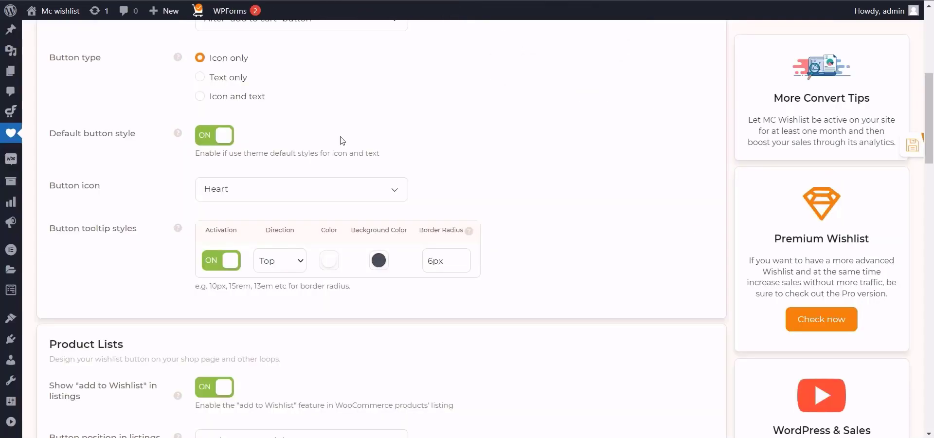
{"action": "left_click", "coordinate": [226, 137]}
{"action": "scroll", "coordinate": [340, 136], "scroll_direction": "down", "scroll_amount": 1}
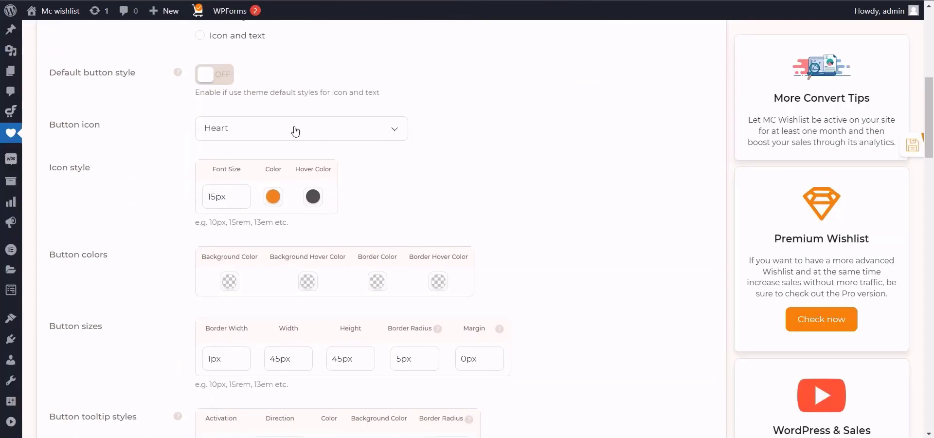
Step: Review the available button icons for the single product page wishlist button
{"action": "left_click", "coordinate": [253, 129]}
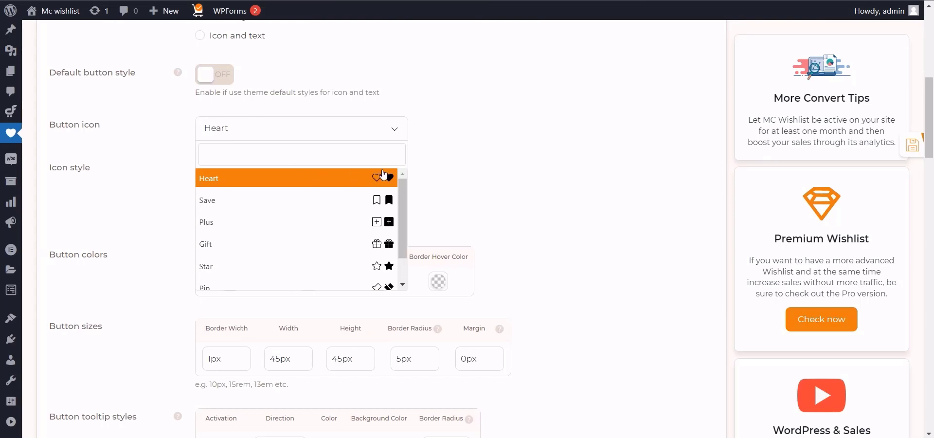
{"action": "scroll", "coordinate": [389, 243], "scroll_direction": "down", "scroll_amount": 1}
{"action": "scroll", "coordinate": [390, 204], "scroll_direction": "up", "scroll_amount": 1}
{"action": "left_click", "coordinate": [474, 146]}
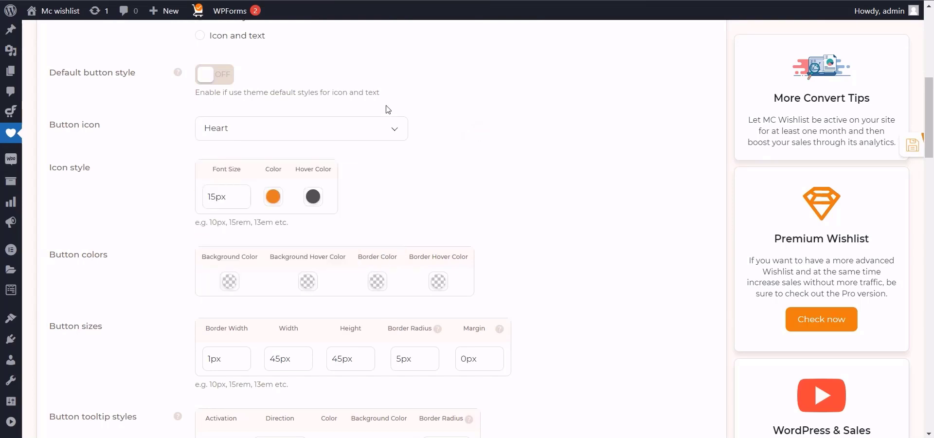
Step: Set the single product page wishlist button's margin to 5px in its button sizes
{"action": "scroll", "coordinate": [297, 156], "scroll_direction": "down", "scroll_amount": 1}
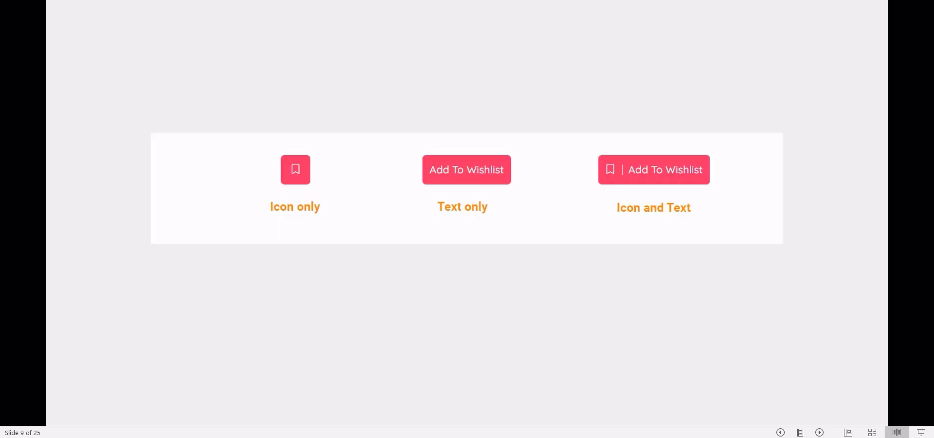
{"action": "left_click", "coordinate": [641, 292]}
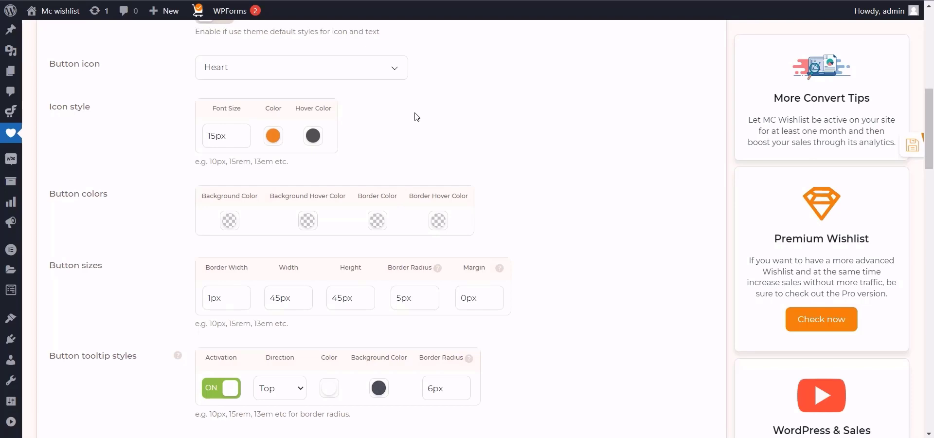
{"action": "scroll", "coordinate": [416, 116], "scroll_direction": "down", "scroll_amount": 1}
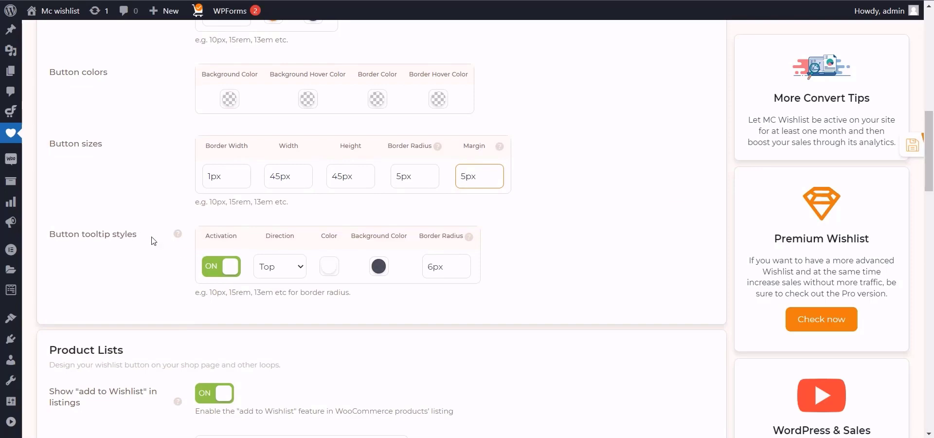
Step: Check the button tooltip's activation switch and review its available directions
{"action": "left_click", "coordinate": [213, 266]}
{"action": "left_click", "coordinate": [214, 266]}
{"action": "left_click", "coordinate": [287, 273]}
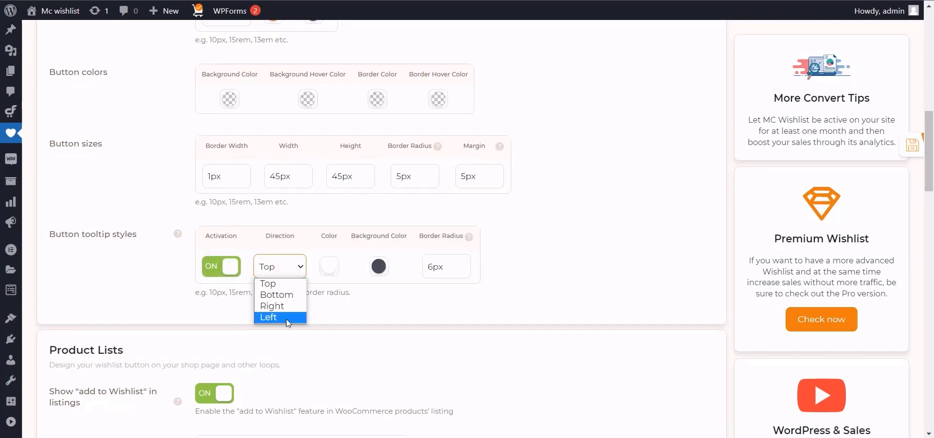
{"action": "left_click", "coordinate": [283, 268]}
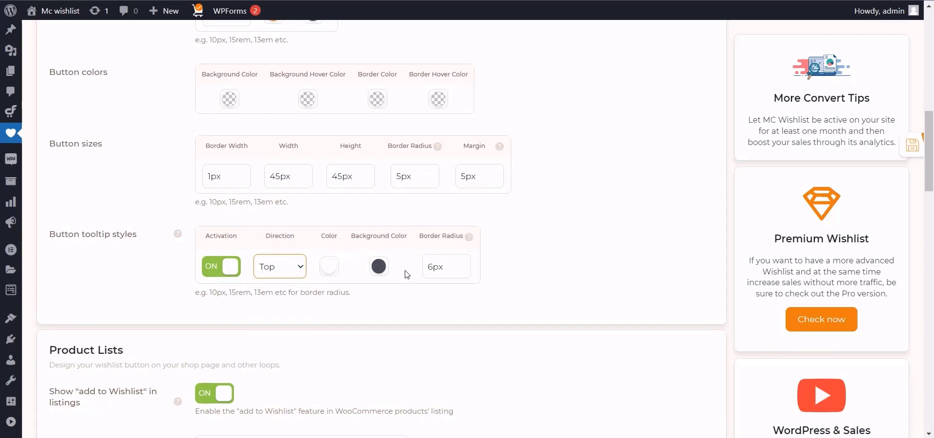
{"action": "left_click", "coordinate": [158, 273]}
{"action": "scroll", "coordinate": [151, 237], "scroll_direction": "up", "scroll_amount": 8}
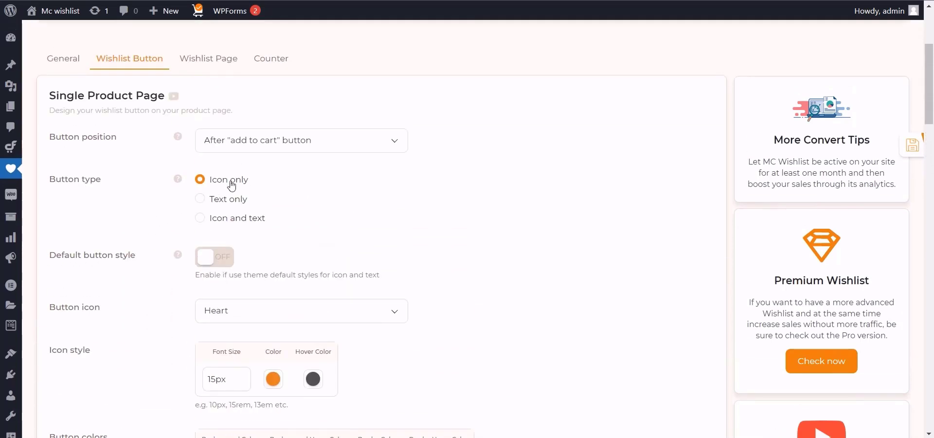
{"action": "scroll", "coordinate": [292, 194], "scroll_direction": "down", "scroll_amount": 7}
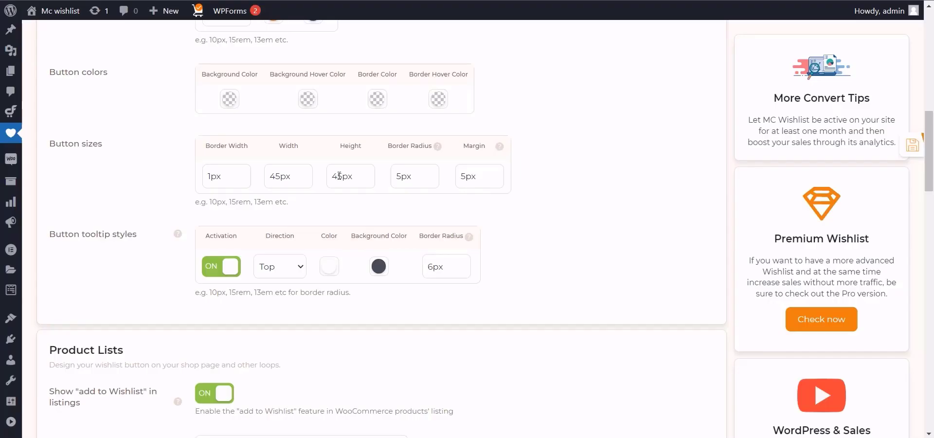
Step: Select On image - top right as the wishlist button position in product listings
{"action": "scroll", "coordinate": [339, 180], "scroll_direction": "down", "scroll_amount": 3}
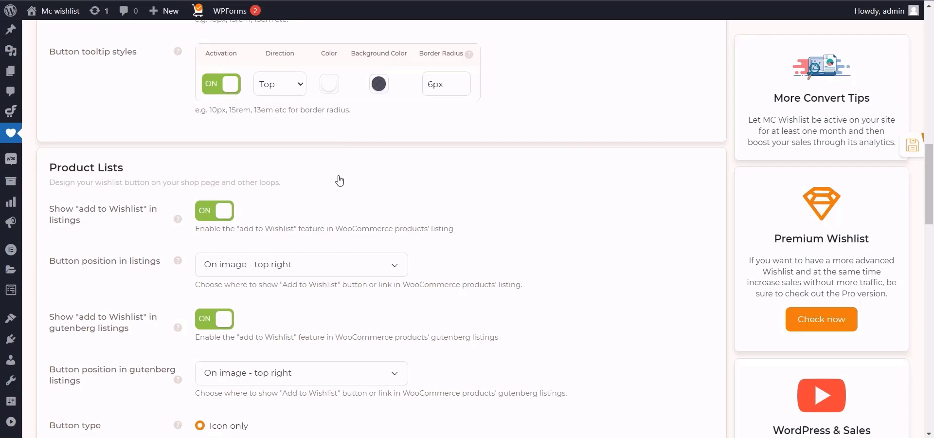
{"action": "scroll", "coordinate": [340, 180], "scroll_direction": "down", "scroll_amount": 1}
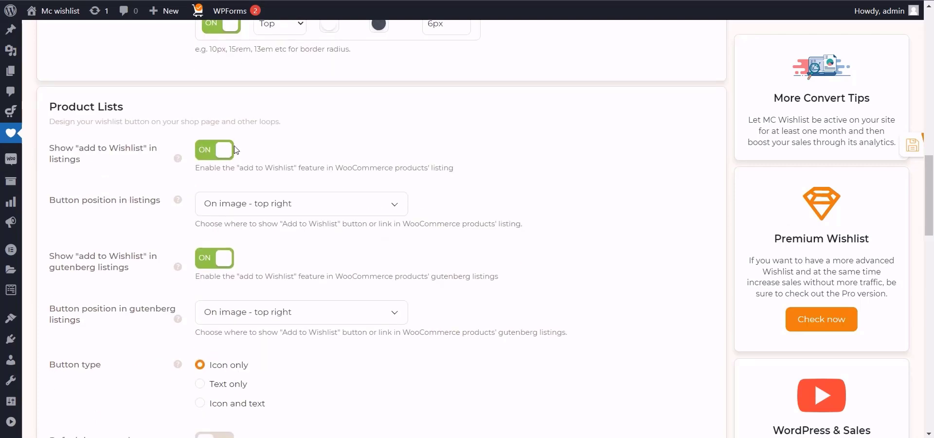
{"action": "left_click", "coordinate": [308, 203]}
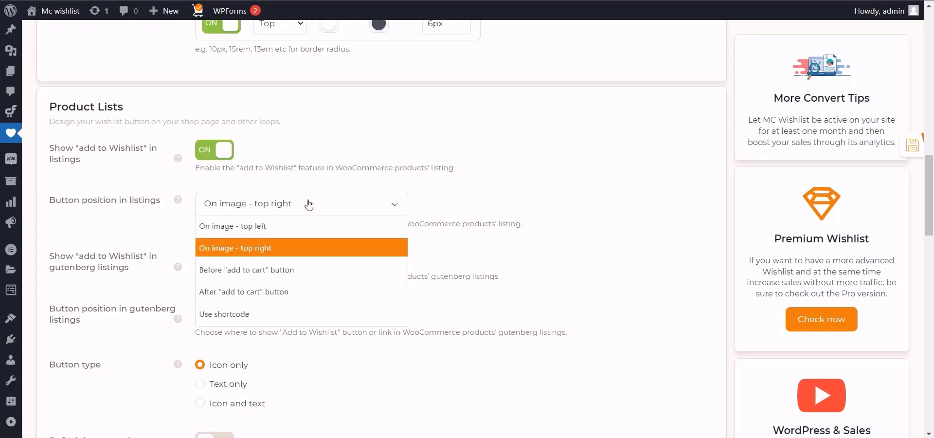
{"action": "left_click", "coordinate": [340, 247]}
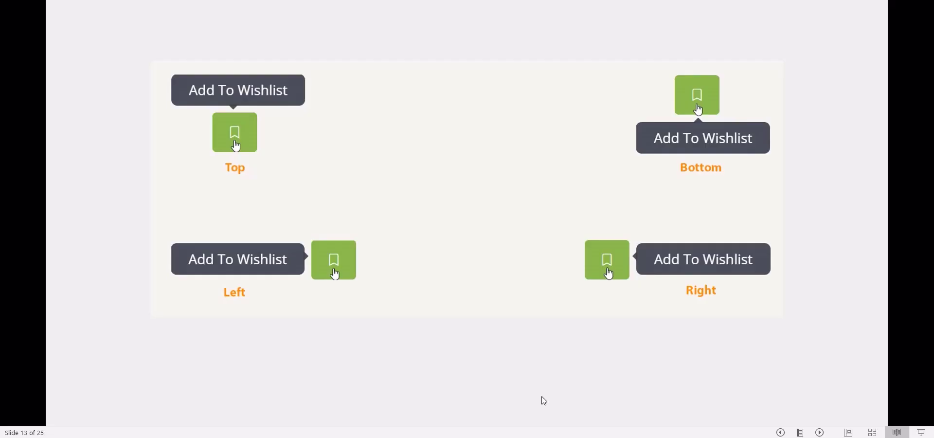
{"action": "left_click", "coordinate": [698, 290]}
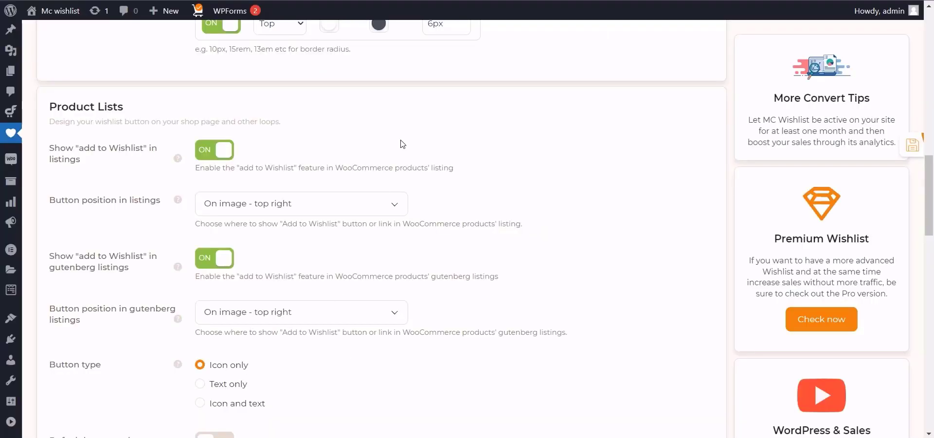
Step: Change the "View My Wishlist" text in the button and tooltip custom texts to "Go to My Wishlist"
{"action": "scroll", "coordinate": [402, 145], "scroll_direction": "down", "scroll_amount": 1}
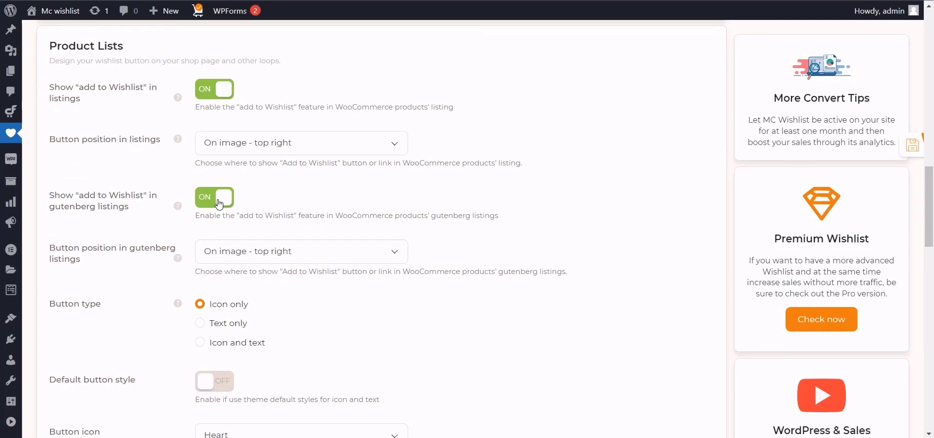
{"action": "scroll", "coordinate": [343, 193], "scroll_direction": "down", "scroll_amount": 1}
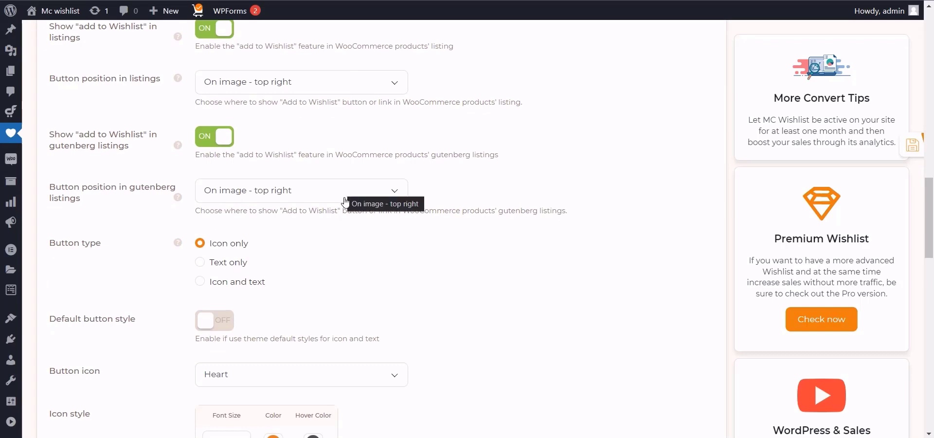
{"action": "scroll", "coordinate": [343, 192], "scroll_direction": "down", "scroll_amount": 1}
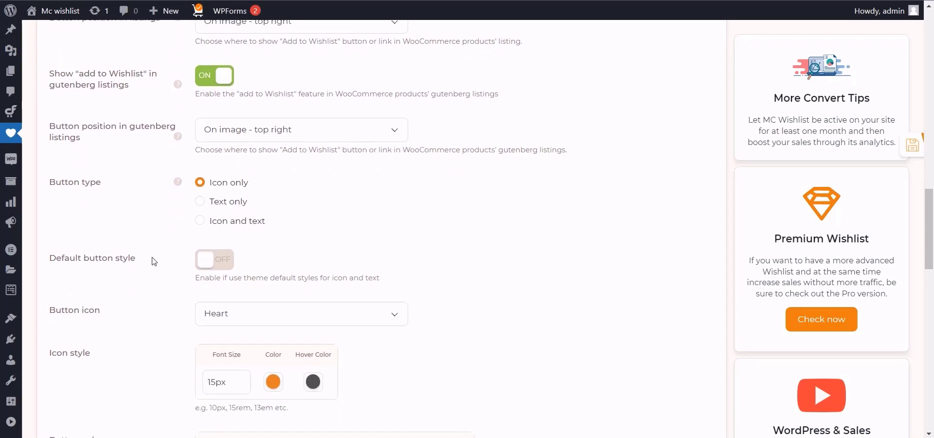
{"action": "scroll", "coordinate": [156, 275], "scroll_direction": "down", "scroll_amount": 8}
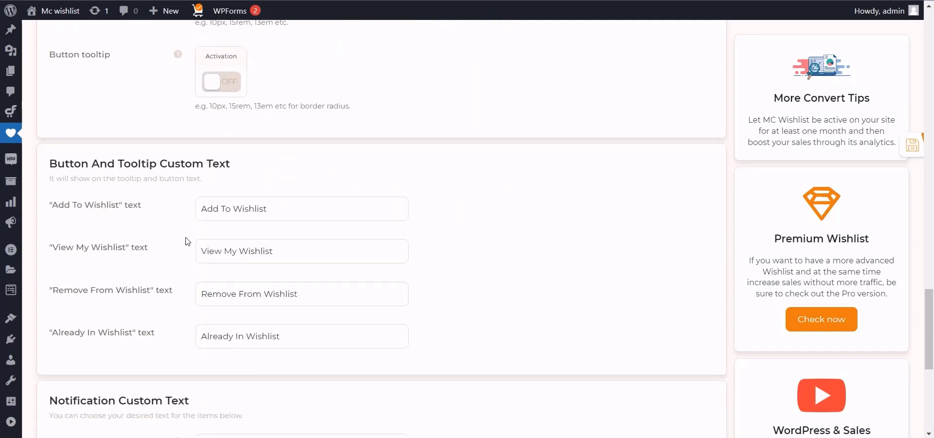
{"action": "left_click_drag", "start_coordinate": [221, 257], "coordinate": [189, 259]}
{"action": "type", "text": "Go to"}
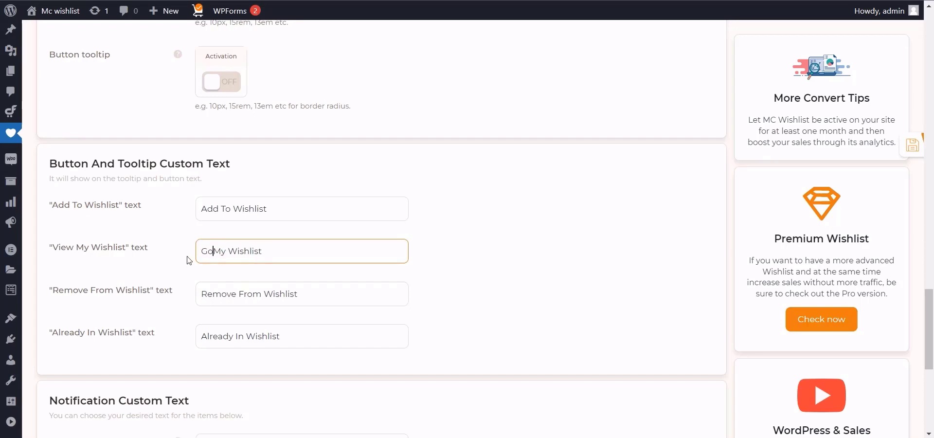
{"action": "type", "text": " My"}
{"action": "key", "text": "BackSpace"}
{"action": "key", "text": "BackSpace"}
{"action": "key", "text": "BackSpace"}
{"action": "key", "text": "BackSpace"}
{"action": "type", "text": "o t"}
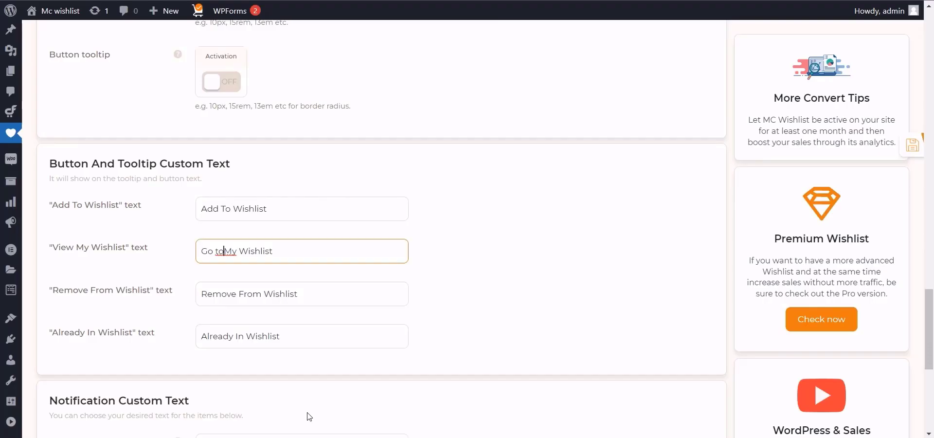
{"action": "left_click", "coordinate": [466, 257]}
Step: Review the notification custom texts, then open the Wishlist Page settings and check which pages can be chosen as the wishlist page
{"action": "scroll", "coordinate": [467, 233], "scroll_direction": "down", "scroll_amount": 5}
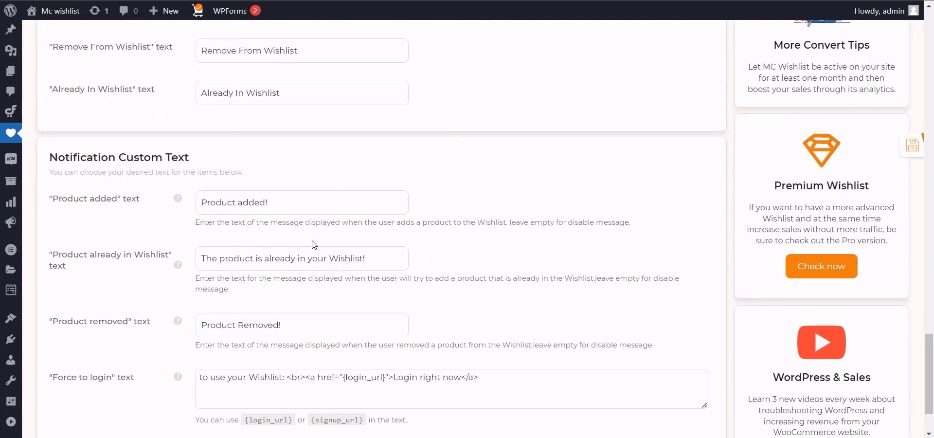
{"action": "scroll", "coordinate": [481, 228], "scroll_direction": "down", "scroll_amount": 1}
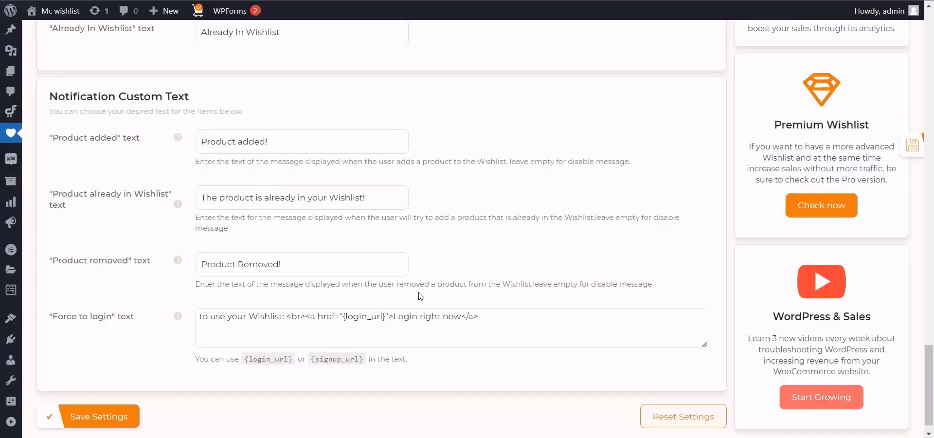
{"action": "scroll", "coordinate": [404, 231], "scroll_direction": "up", "scroll_amount": 4}
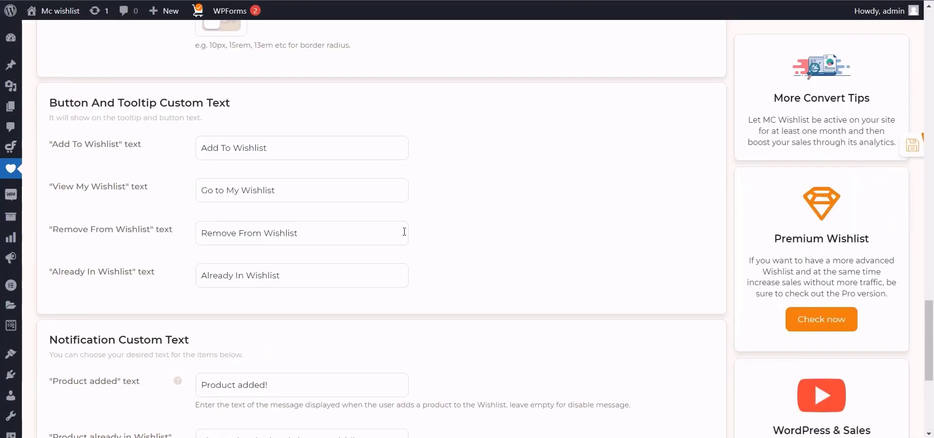
{"action": "scroll", "coordinate": [404, 232], "scroll_direction": "up", "scroll_amount": 15}
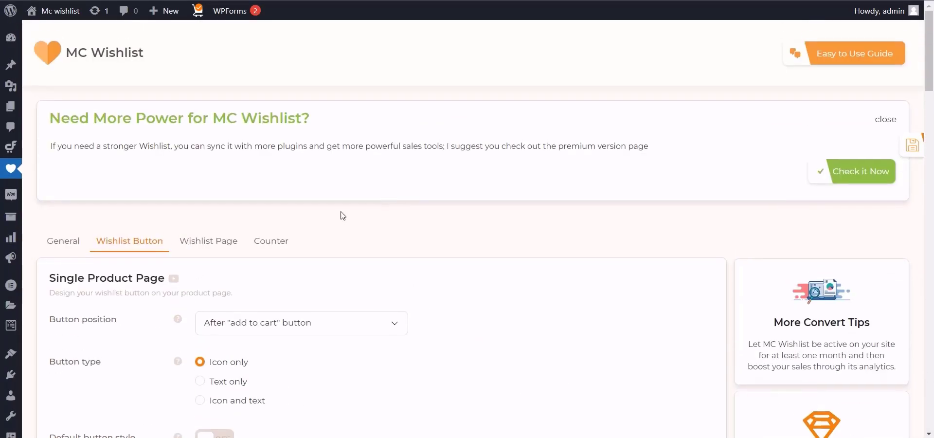
{"action": "left_click", "coordinate": [232, 239]}
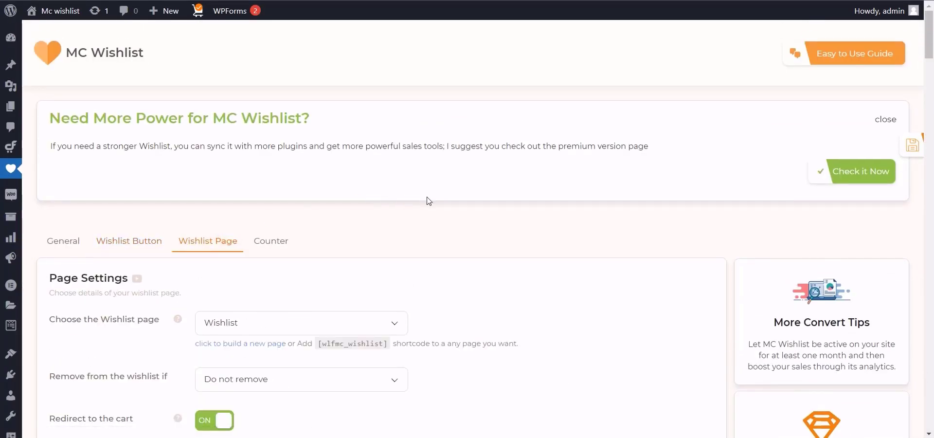
{"action": "scroll", "coordinate": [428, 201], "scroll_direction": "down", "scroll_amount": 2}
{"action": "left_click", "coordinate": [376, 206]}
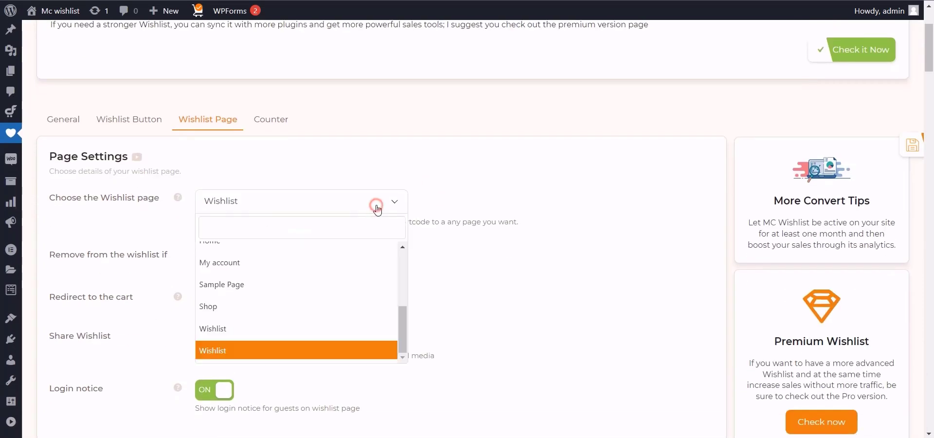
{"action": "left_click", "coordinate": [506, 202]}
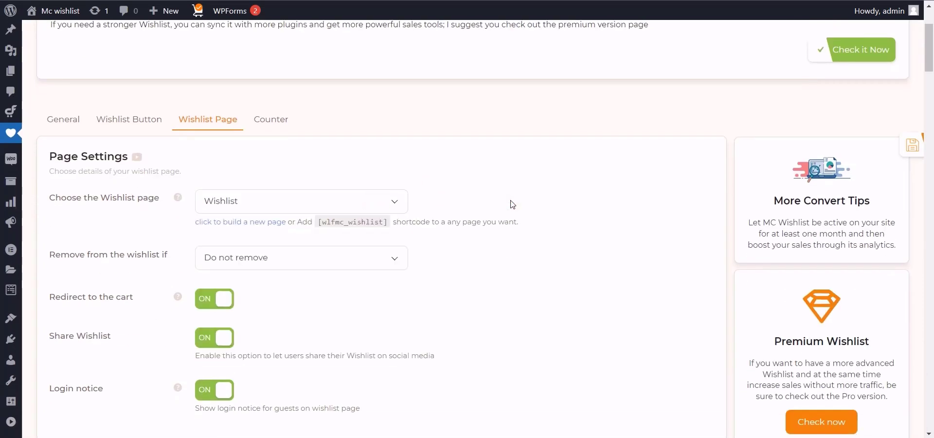
Step: Review the available conditions for removing products from the wishlist in the page settings
{"action": "scroll", "coordinate": [408, 204], "scroll_direction": "down", "scroll_amount": 2}
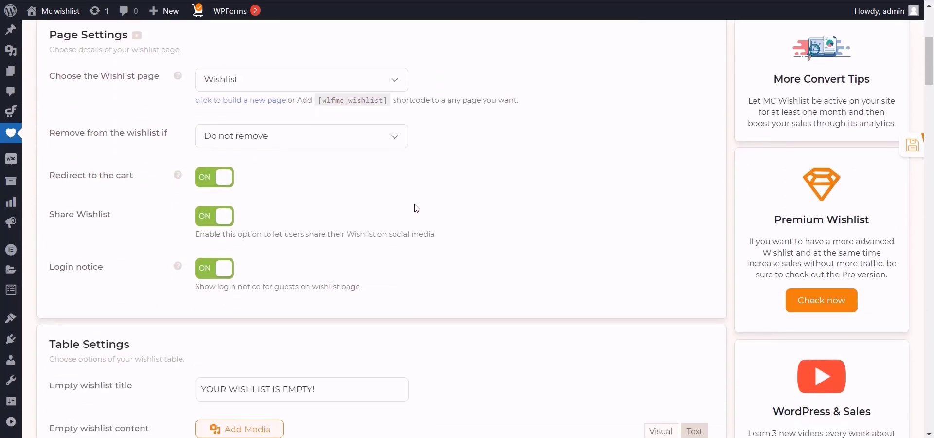
{"action": "left_click", "coordinate": [275, 136]}
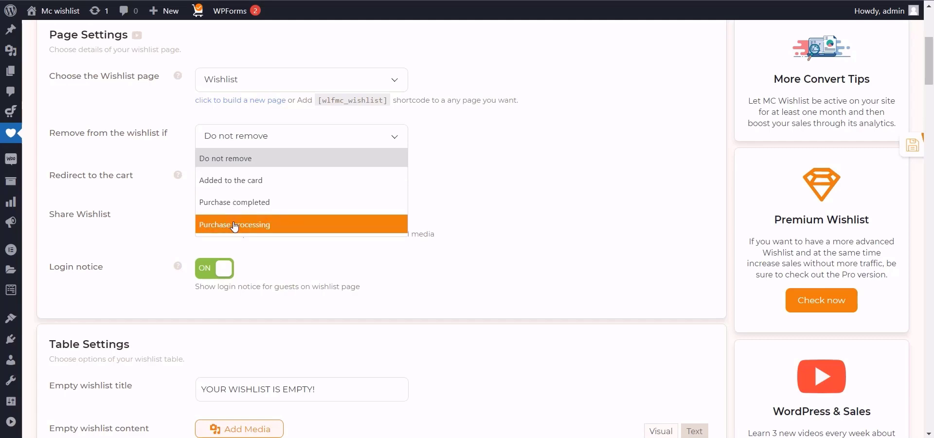
{"action": "left_click", "coordinate": [510, 187]}
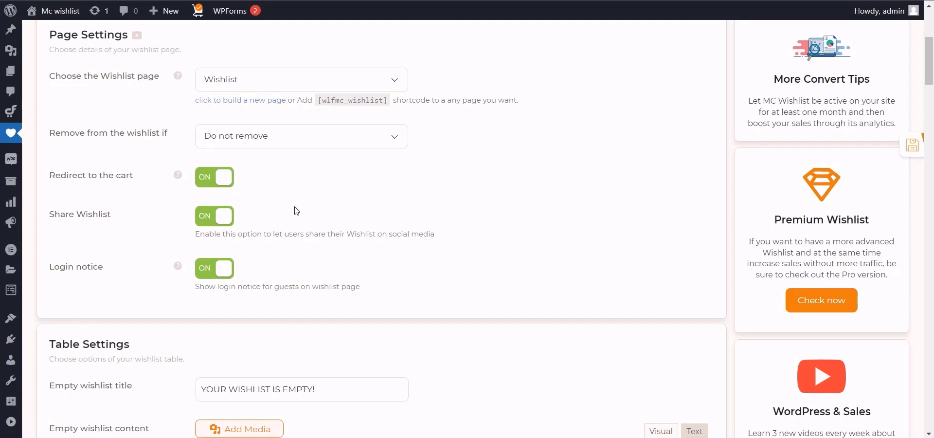
Step: Enable product rating, quantity, product stock and date added among the items shown in the wishlist table
{"action": "scroll", "coordinate": [387, 182], "scroll_direction": "down", "scroll_amount": 2}
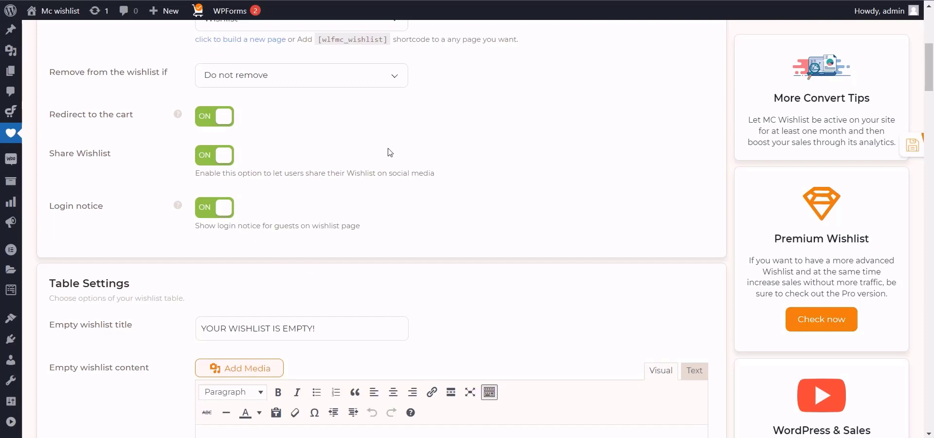
{"action": "scroll", "coordinate": [389, 147], "scroll_direction": "down", "scroll_amount": 3}
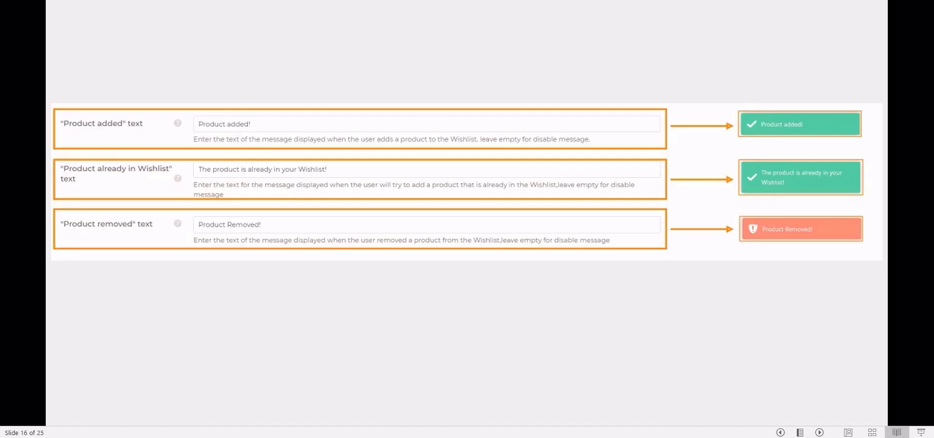
{"action": "left_click", "coordinate": [602, 352]}
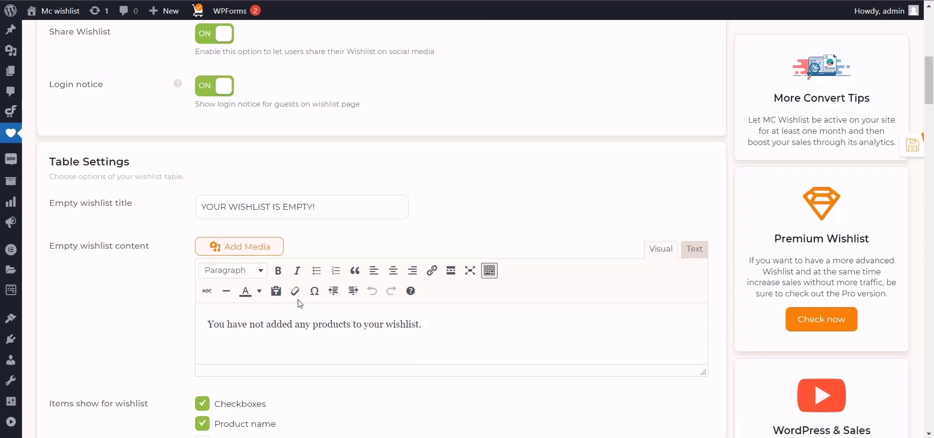
{"action": "scroll", "coordinate": [303, 289], "scroll_direction": "down", "scroll_amount": 3}
{"action": "scroll", "coordinate": [303, 290], "scroll_direction": "down", "scroll_amount": 2}
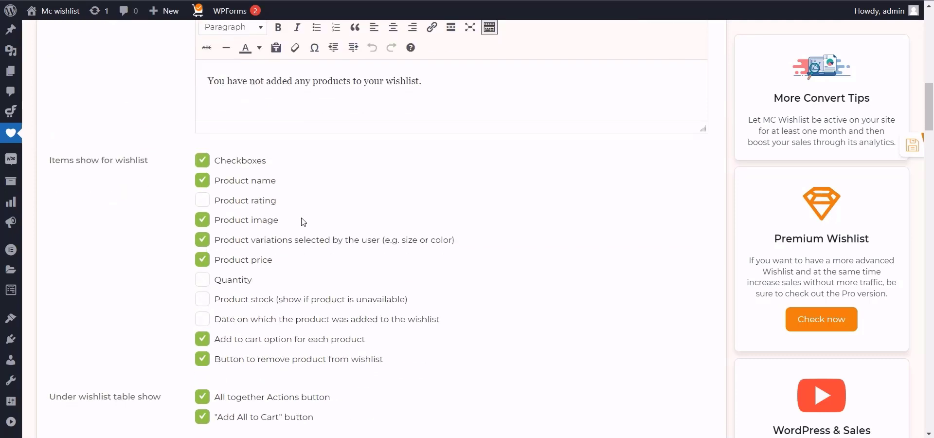
{"action": "left_click", "coordinate": [202, 200]}
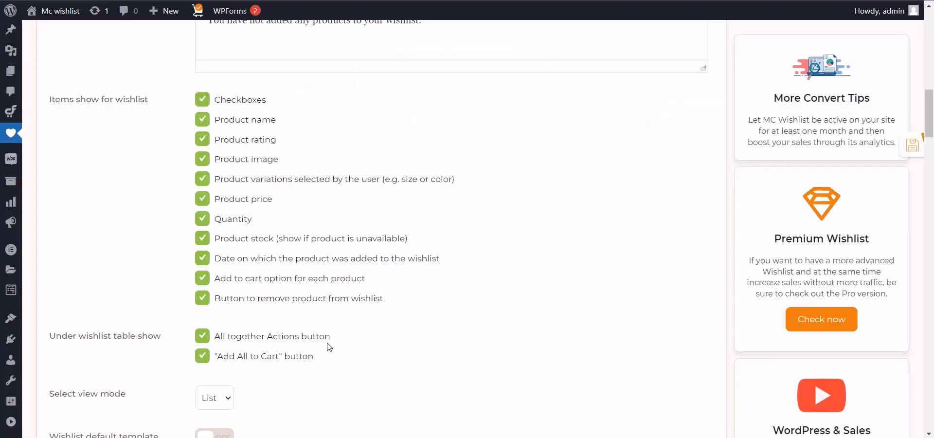
Step: Select List as the view mode of the wishlist table
{"action": "scroll", "coordinate": [327, 348], "scroll_direction": "down", "scroll_amount": 5}
{"action": "left_click", "coordinate": [225, 276]}
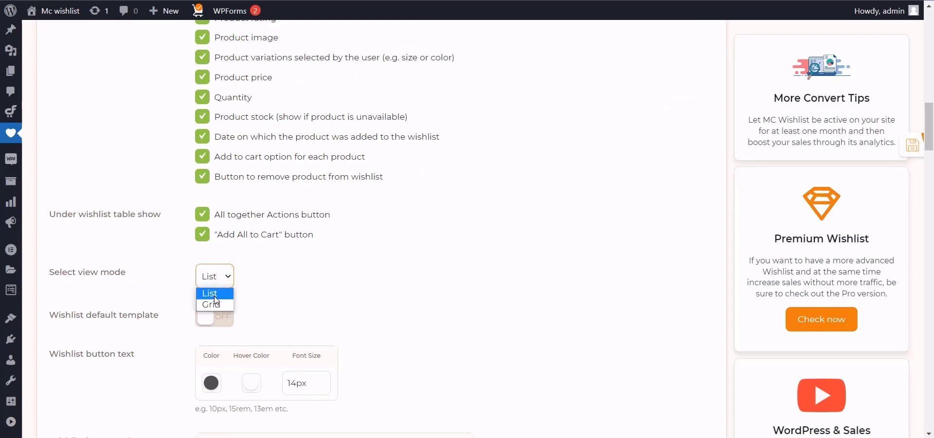
{"action": "left_click", "coordinate": [218, 293]}
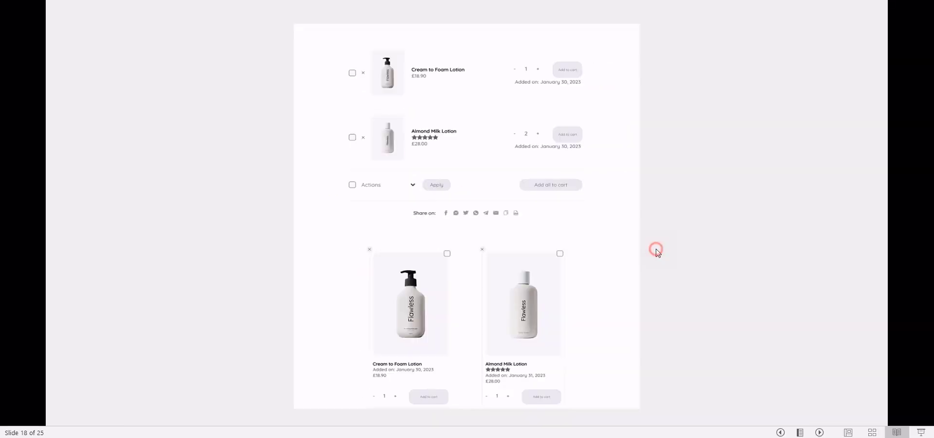
{"action": "left_click", "coordinate": [655, 249]}
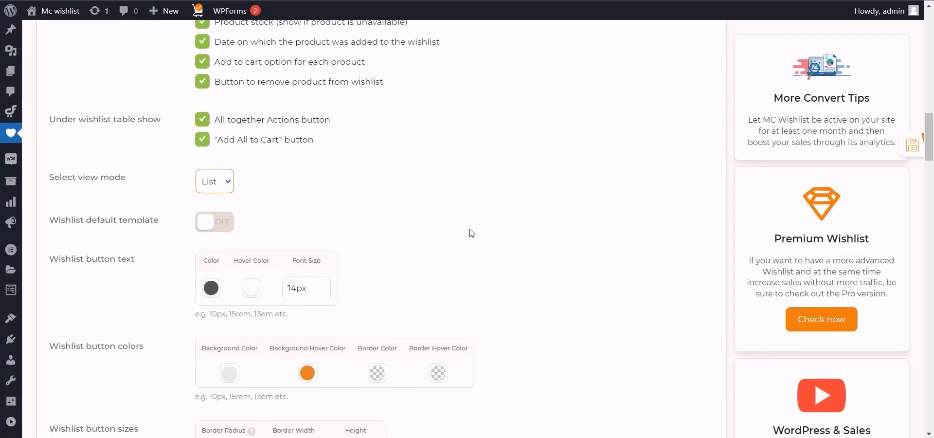
Step: Try the wishlist default template switch and look at the example list and grid wishlist layouts
{"action": "scroll", "coordinate": [462, 228], "scroll_direction": "down", "scroll_amount": 1}
{"action": "left_click", "coordinate": [220, 198]}
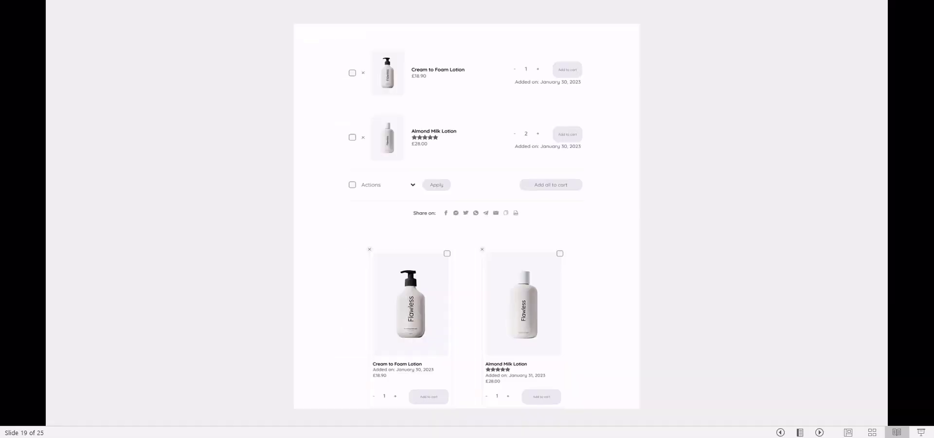
{"action": "left_click", "coordinate": [661, 305]}
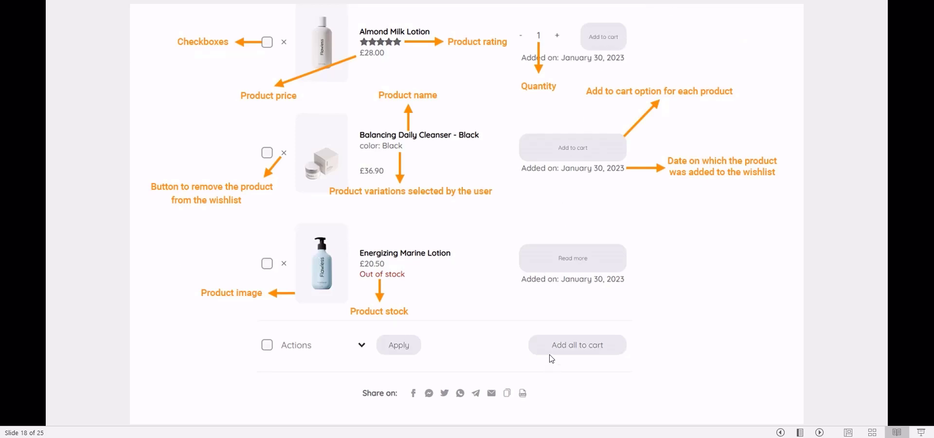
{"action": "left_click", "coordinate": [285, 395]}
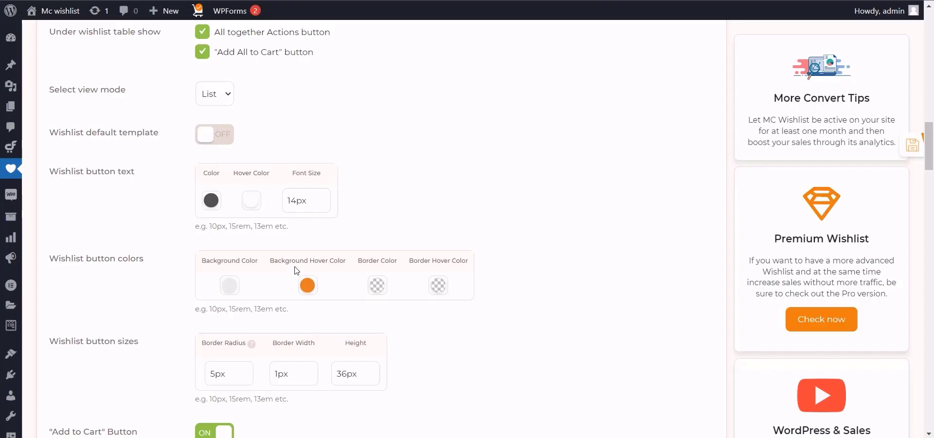
Step: Examine the wishlist button text, colors and sizes, and the "Add to Cart" appearance, quantity padding, quantity field and pagination style switches
{"action": "scroll", "coordinate": [294, 270], "scroll_direction": "down", "scroll_amount": 6}
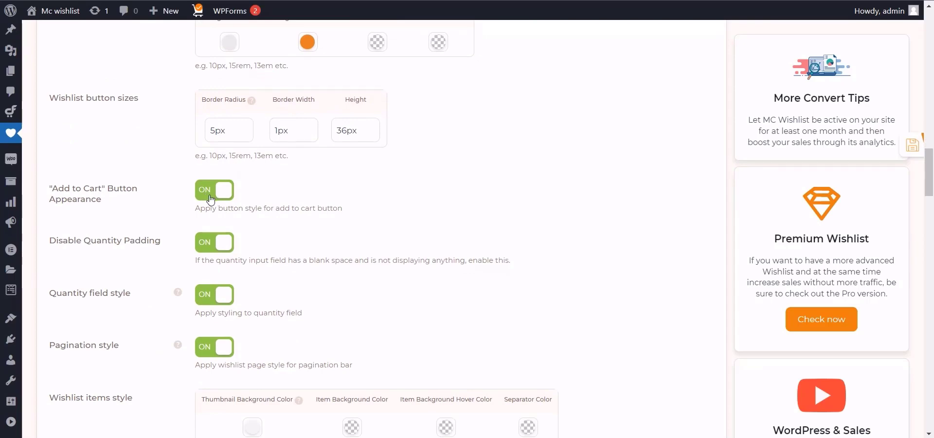
{"action": "scroll", "coordinate": [207, 197], "scroll_direction": "up", "scroll_amount": 4}
{"action": "scroll", "coordinate": [117, 169], "scroll_direction": "down", "scroll_amount": 3}
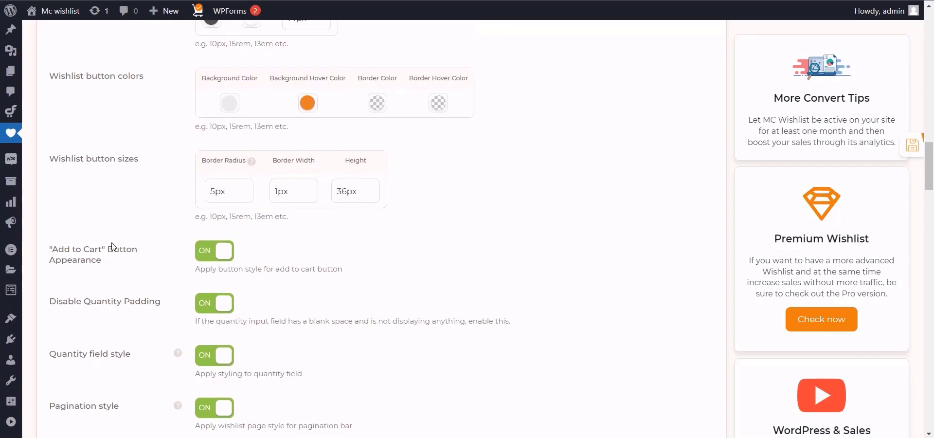
{"action": "left_click_drag", "start_coordinate": [100, 253], "coordinate": [55, 250]}
{"action": "left_click", "coordinate": [69, 229]}
{"action": "scroll", "coordinate": [100, 213], "scroll_direction": "down", "scroll_amount": 4}
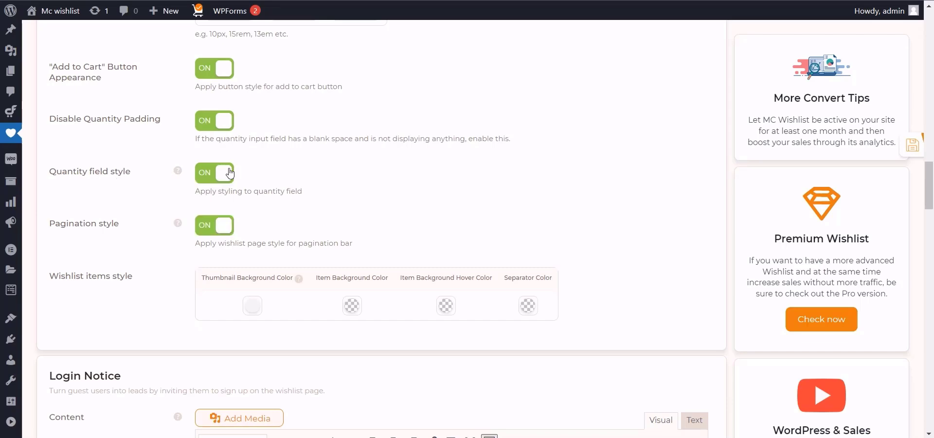
{"action": "scroll", "coordinate": [113, 174], "scroll_direction": "up", "scroll_amount": 7}
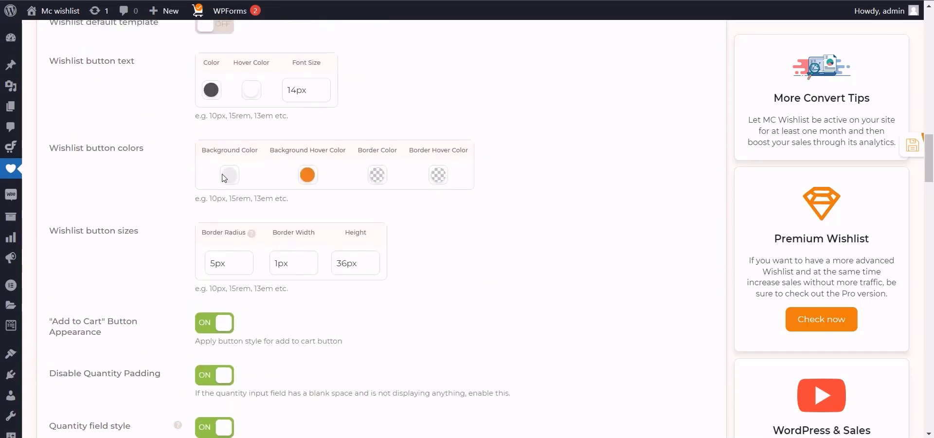
{"action": "scroll", "coordinate": [113, 174], "scroll_direction": "down", "scroll_amount": 7}
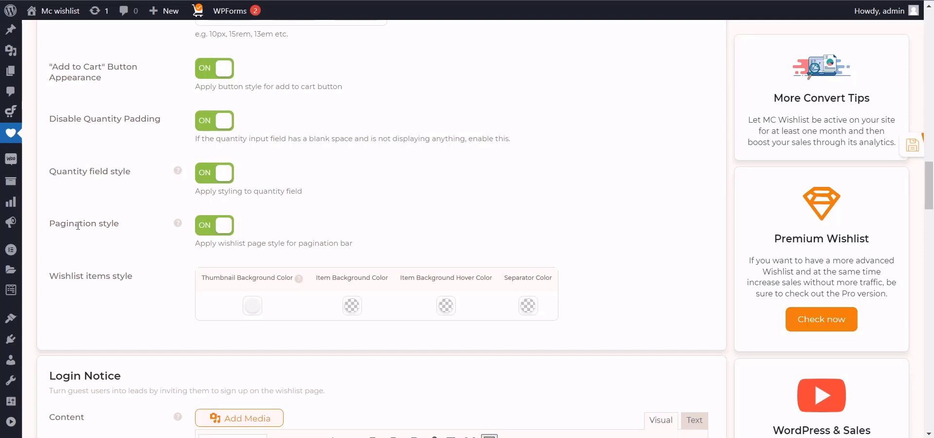
Step: Review the wishlist items style colors and the example wishlist layout slides
{"action": "scroll", "coordinate": [171, 232], "scroll_direction": "down", "scroll_amount": 1}
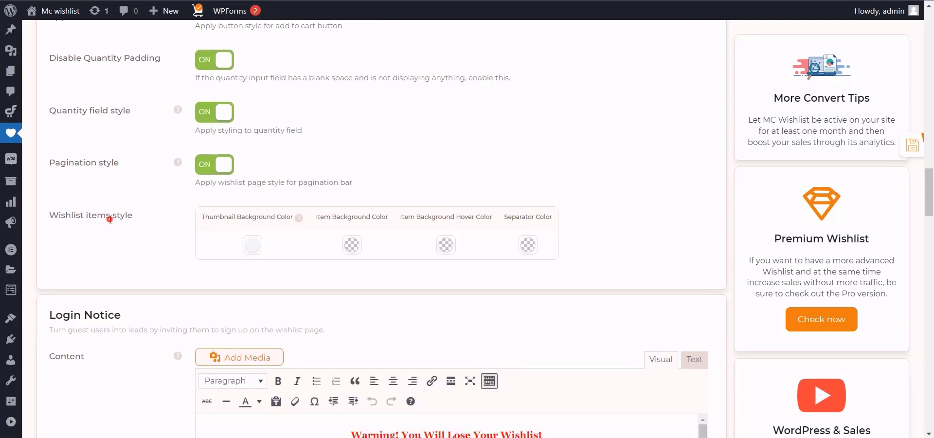
{"action": "left_click_drag", "start_coordinate": [110, 219], "coordinate": [54, 221]}
{"action": "left_click", "coordinate": [150, 226]}
{"action": "scroll", "coordinate": [150, 226], "scroll_direction": "down", "scroll_amount": 3}
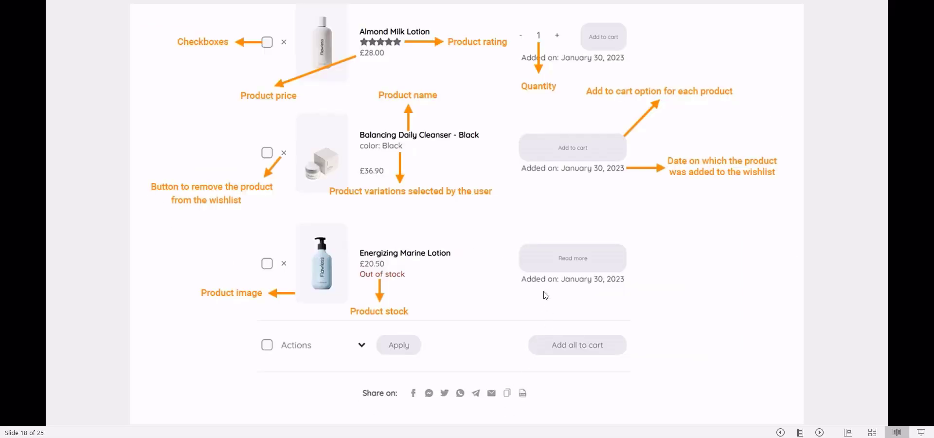
{"action": "left_click", "coordinate": [545, 295]}
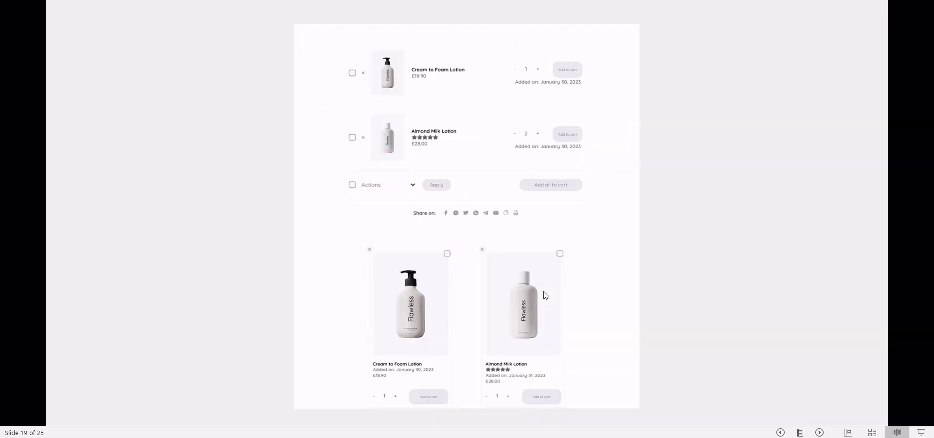
Step: Set the background color of the login notice's Login button to red
{"action": "left_click", "coordinate": [545, 295]}
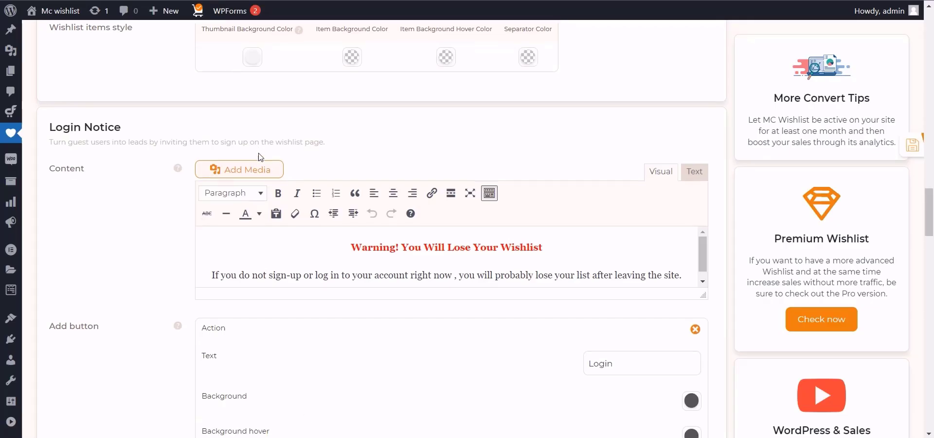
{"action": "scroll", "coordinate": [261, 168], "scroll_direction": "down", "scroll_amount": 4}
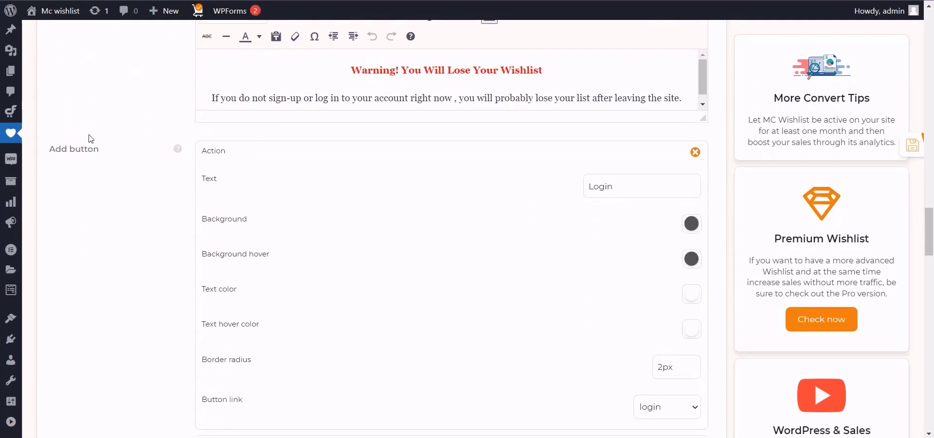
{"action": "scroll", "coordinate": [89, 138], "scroll_direction": "down", "scroll_amount": 1}
{"action": "left_click", "coordinate": [690, 163]}
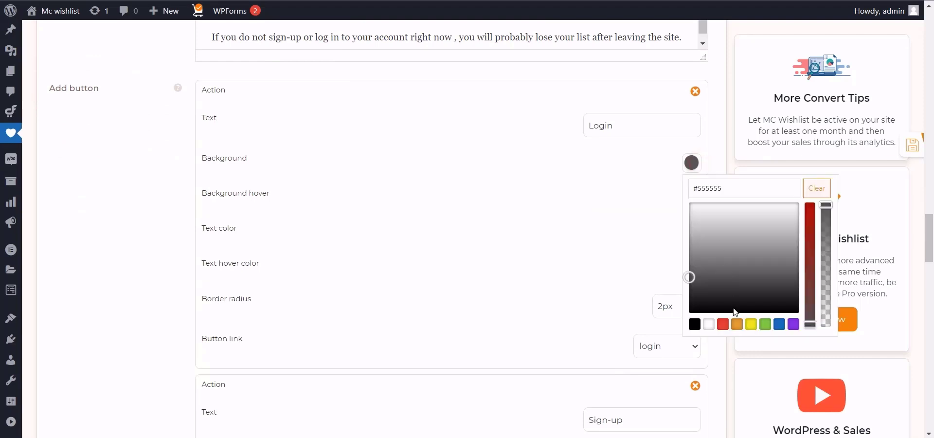
{"action": "left_click", "coordinate": [723, 325]}
{"action": "left_click", "coordinate": [612, 173]}
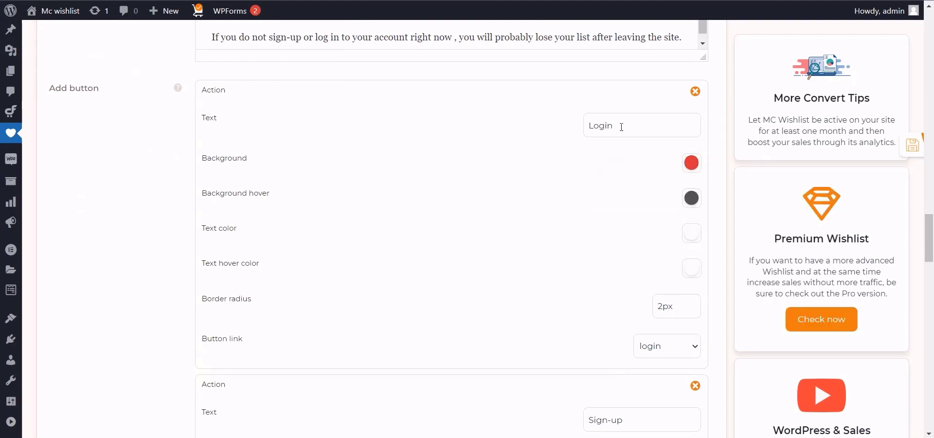
Step: Review the Login and Sign-up button options, the notice background color, the active share buttons and the example login notice slide
{"action": "left_click", "coordinate": [618, 125]}
{"action": "scroll", "coordinate": [642, 228], "scroll_direction": "down", "scroll_amount": 1}
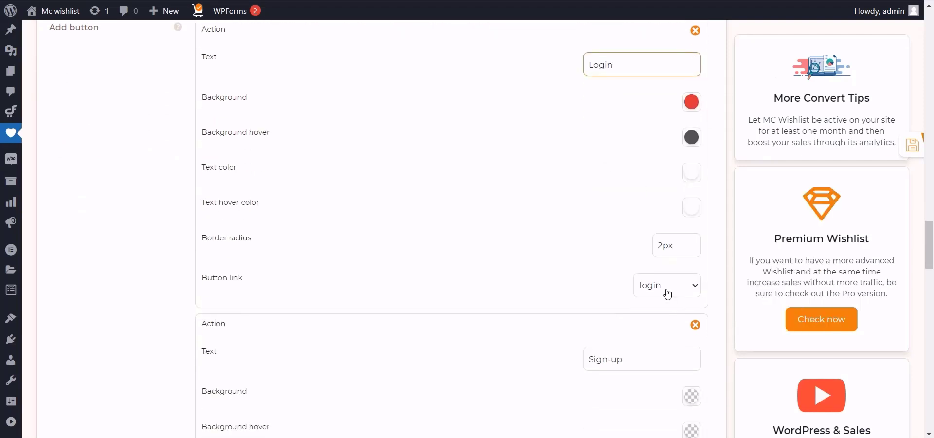
{"action": "left_click", "coordinate": [667, 293]}
{"action": "left_click", "coordinate": [596, 289]}
{"action": "scroll", "coordinate": [597, 292], "scroll_direction": "down", "scroll_amount": 6}
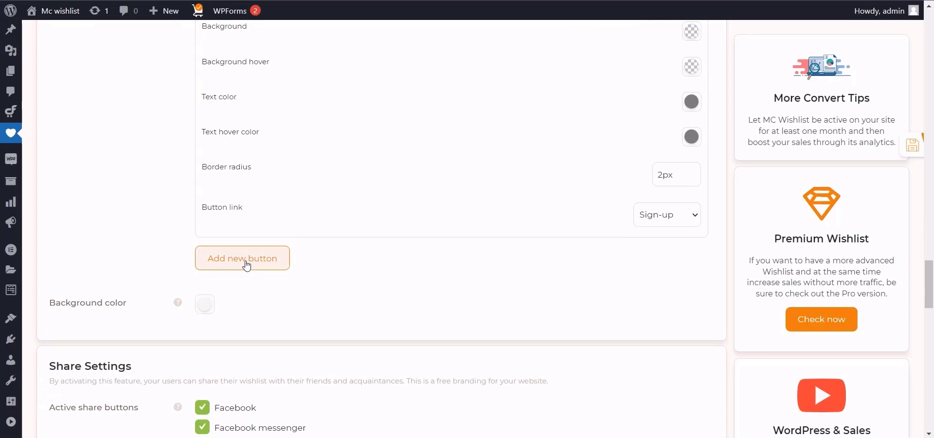
{"action": "scroll", "coordinate": [246, 265], "scroll_direction": "down", "scroll_amount": 1}
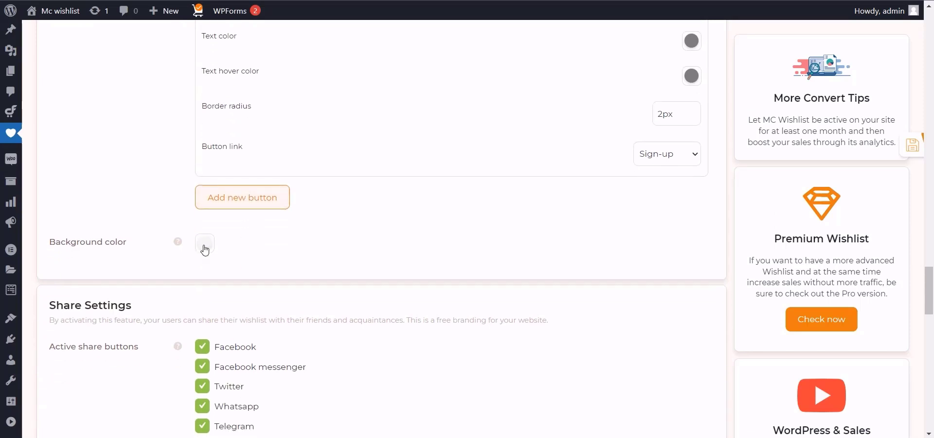
{"action": "scroll", "coordinate": [205, 249], "scroll_direction": "down", "scroll_amount": 2}
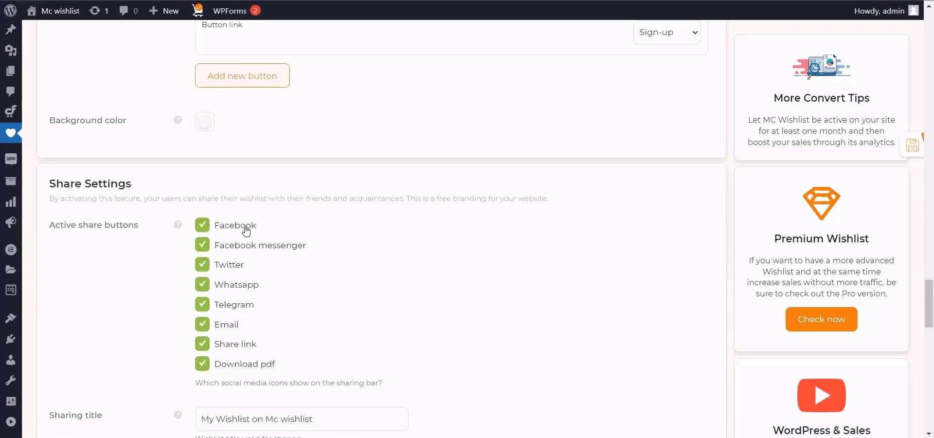
{"action": "scroll", "coordinate": [246, 231], "scroll_direction": "down", "scroll_amount": 1}
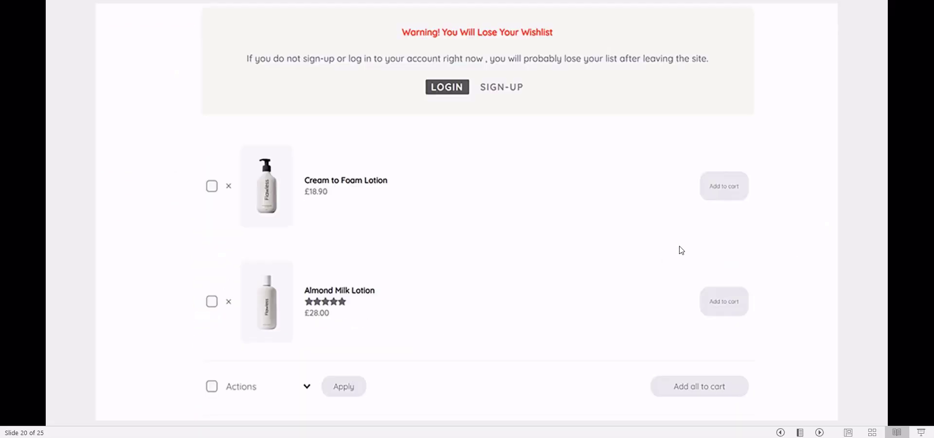
{"action": "key", "text": "Right"}
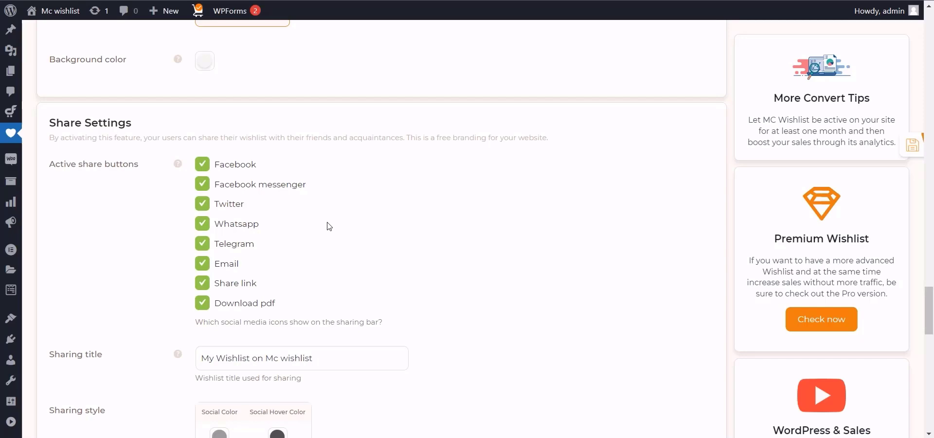
Step: Examine the sharing title and style, the label and tooltip custom texts, and the example share bar and wishlist slides
{"action": "scroll", "coordinate": [329, 225], "scroll_direction": "down", "scroll_amount": 3}
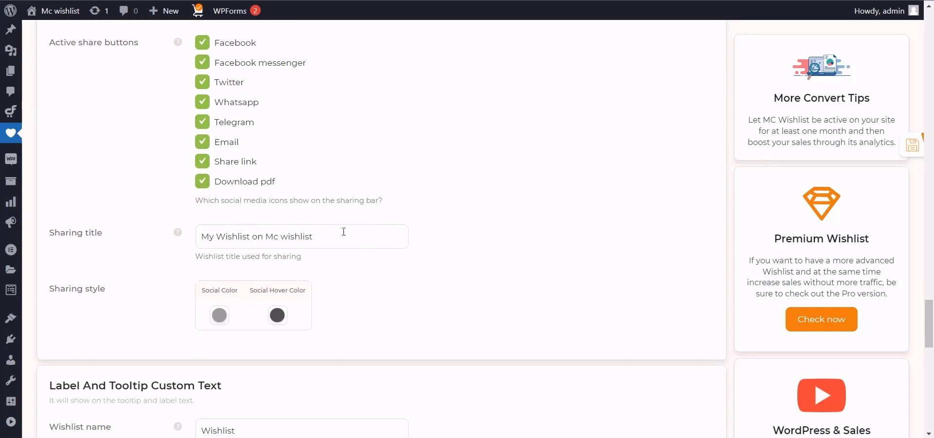
{"action": "left_click_drag", "start_coordinate": [343, 232], "coordinate": [201, 236]}
{"action": "left_click", "coordinate": [376, 232]}
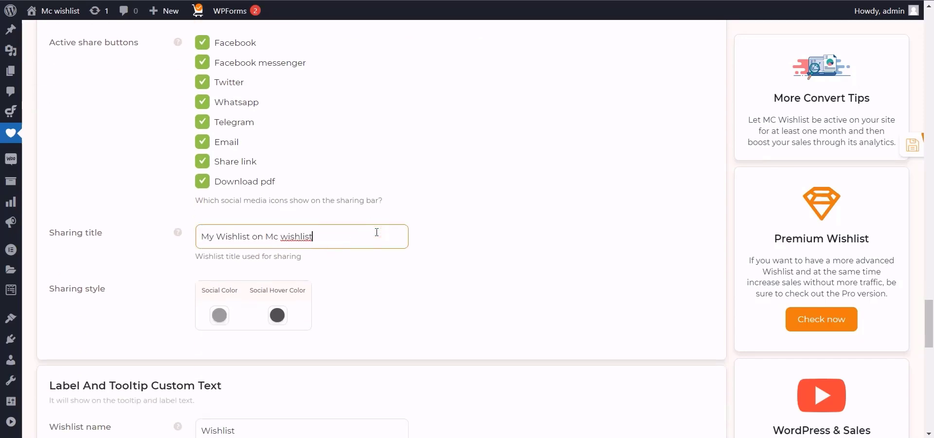
{"action": "scroll", "coordinate": [375, 233], "scroll_direction": "down", "scroll_amount": 3}
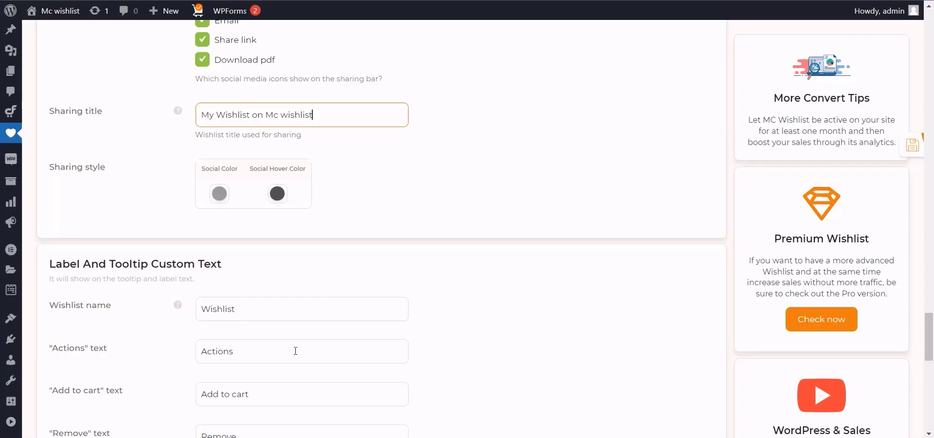
{"action": "scroll", "coordinate": [302, 131], "scroll_direction": "down", "scroll_amount": 4}
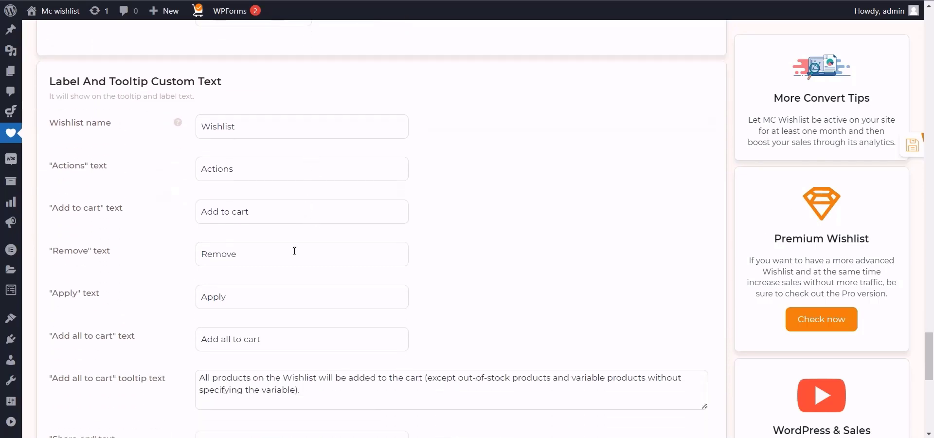
{"action": "scroll", "coordinate": [294, 251], "scroll_direction": "down", "scroll_amount": 6}
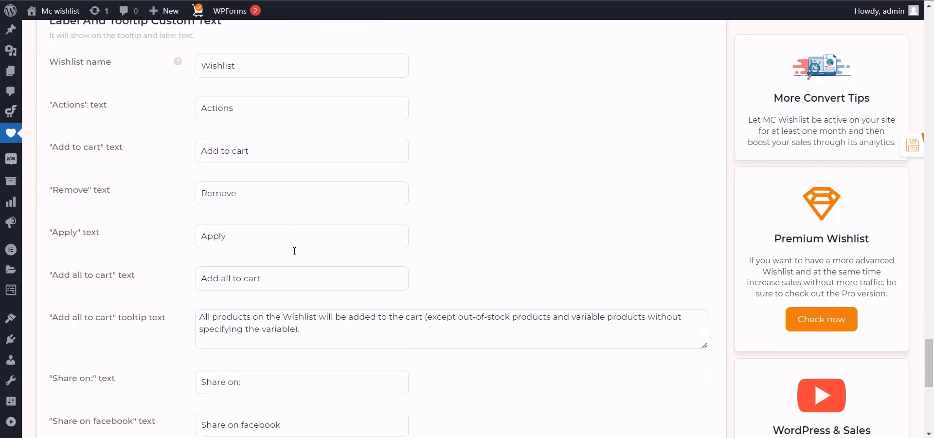
{"action": "scroll", "coordinate": [294, 254], "scroll_direction": "down", "scroll_amount": 3}
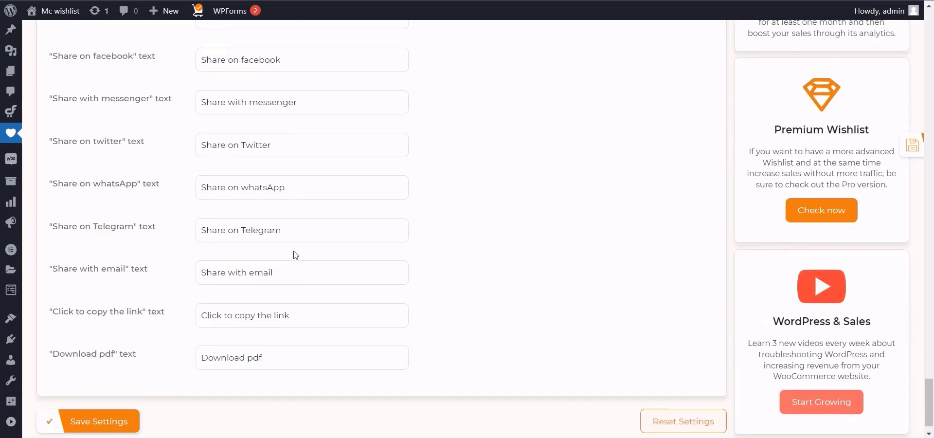
{"action": "scroll", "coordinate": [294, 254], "scroll_direction": "up", "scroll_amount": 6}
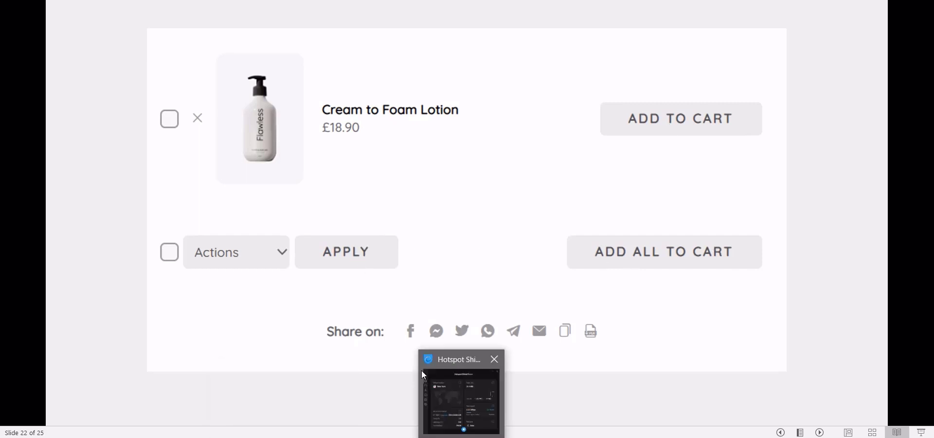
{"action": "scroll", "coordinate": [421, 369], "scroll_direction": "up", "scroll_amount": 1}
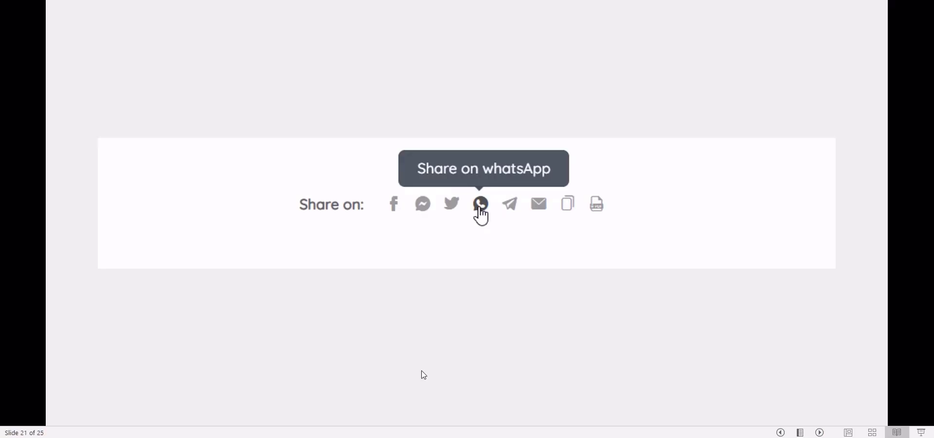
{"action": "left_click", "coordinate": [523, 392]}
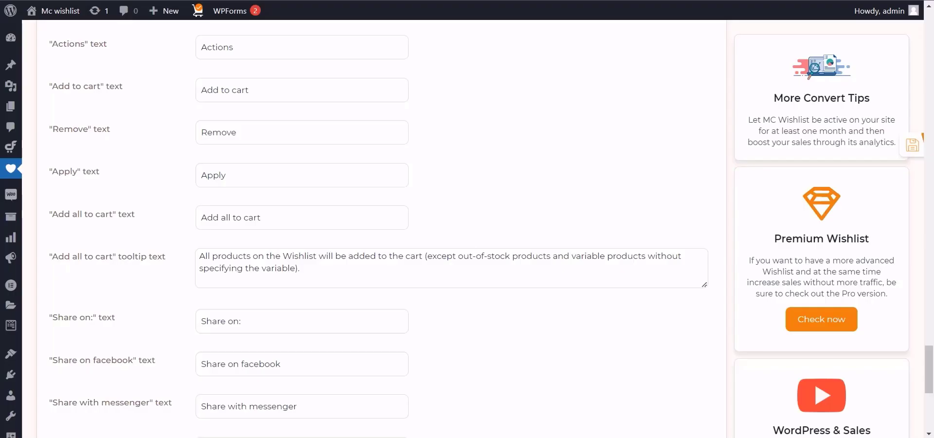
{"action": "scroll", "coordinate": [344, 202], "scroll_direction": "down", "scroll_amount": 5}
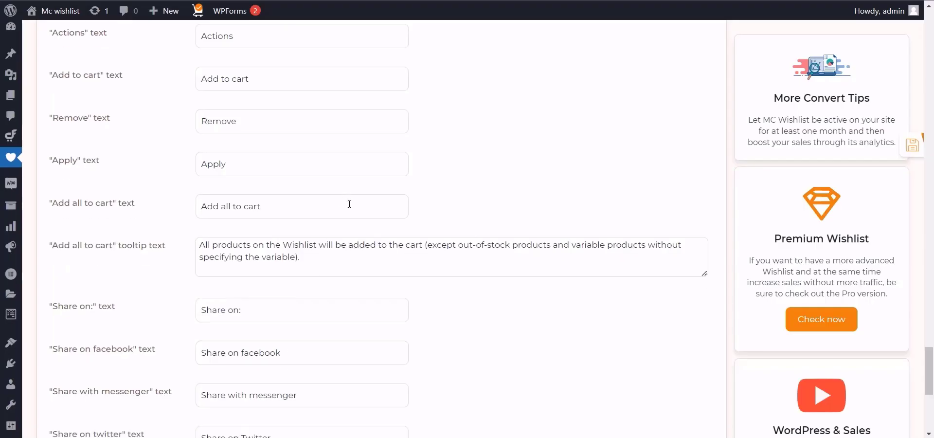
Step: Open the counter settings and add the wishlist product counter to the Primary menu
{"action": "scroll", "coordinate": [263, 167], "scroll_direction": "up", "scroll_amount": 15}
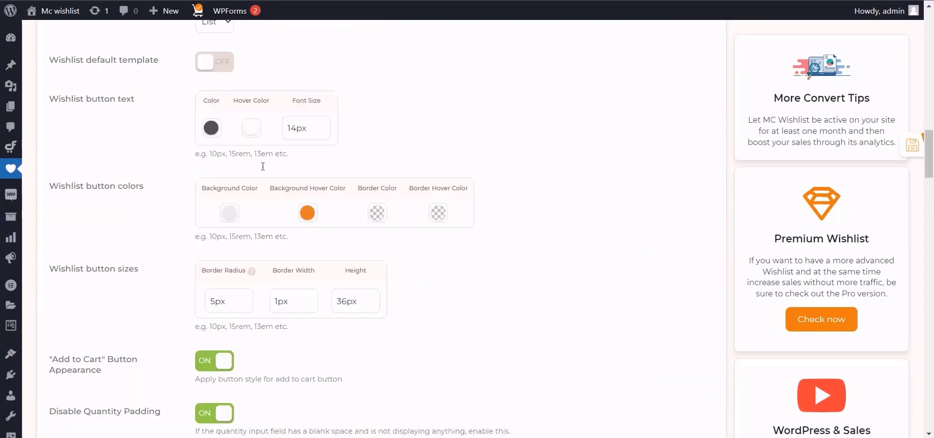
{"action": "left_click", "coordinate": [281, 240]}
{"action": "scroll", "coordinate": [275, 204], "scroll_direction": "down", "scroll_amount": 3}
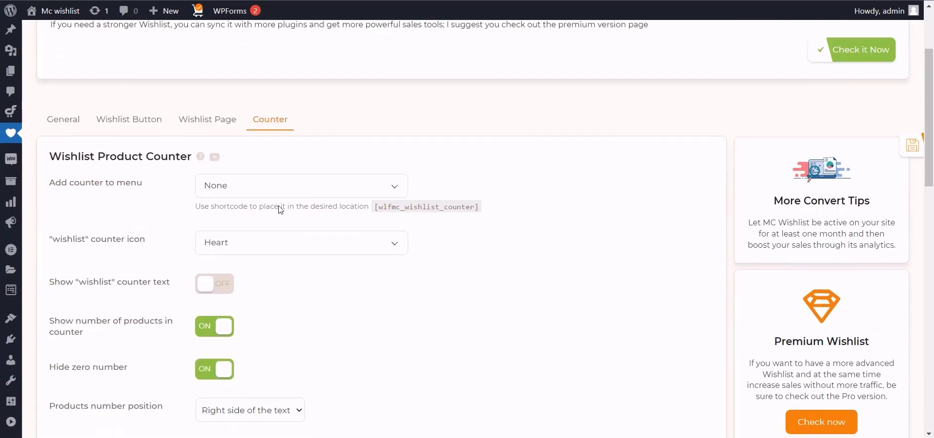
{"action": "left_click", "coordinate": [274, 183]}
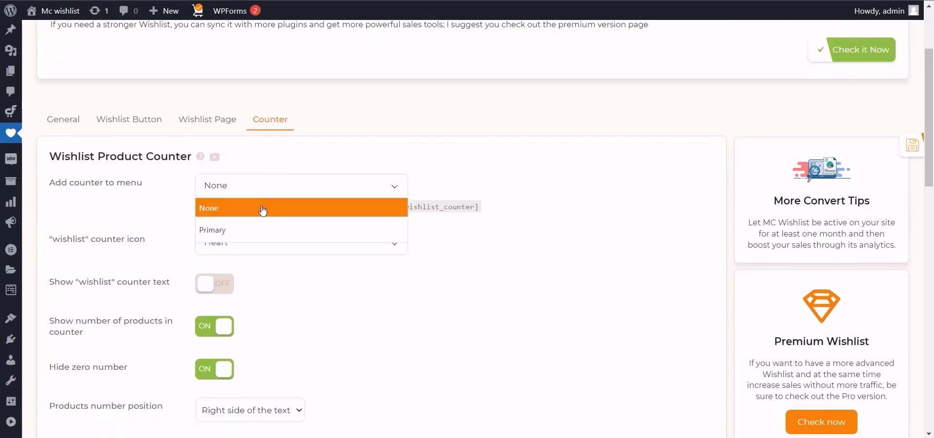
{"action": "left_click", "coordinate": [222, 230]}
{"action": "scroll", "coordinate": [283, 159], "scroll_direction": "down", "scroll_amount": 2}
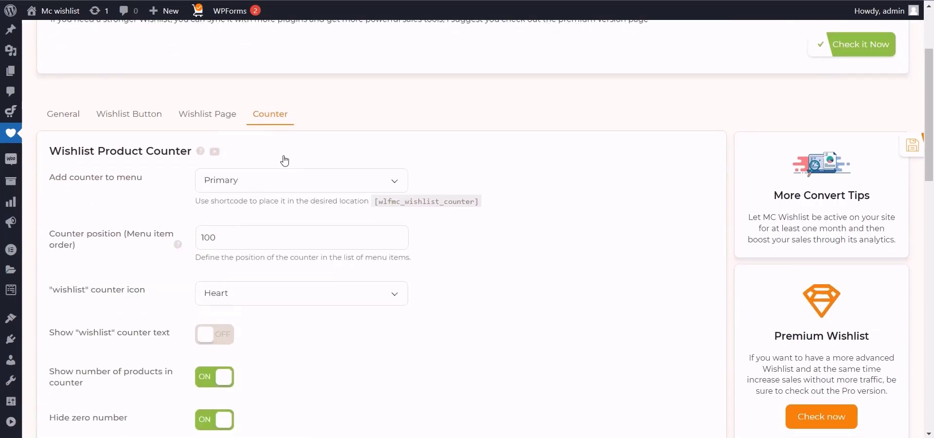
Step: Check the counter's menu item order field, the example slide and the available wishlist counter icons
{"action": "double_click", "coordinate": [248, 181]}
{"action": "left_click", "coordinate": [307, 183]}
{"action": "scroll", "coordinate": [307, 186], "scroll_direction": "down", "scroll_amount": 1}
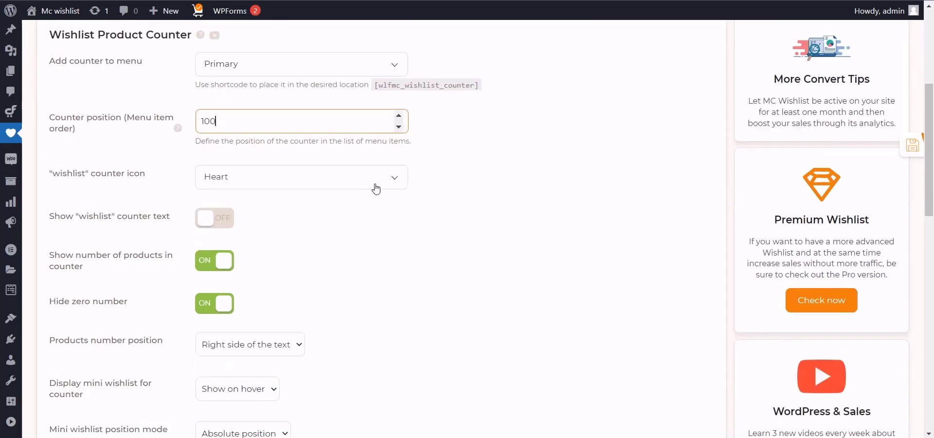
{"action": "left_click", "coordinate": [375, 185]}
{"action": "left_click", "coordinate": [374, 183]}
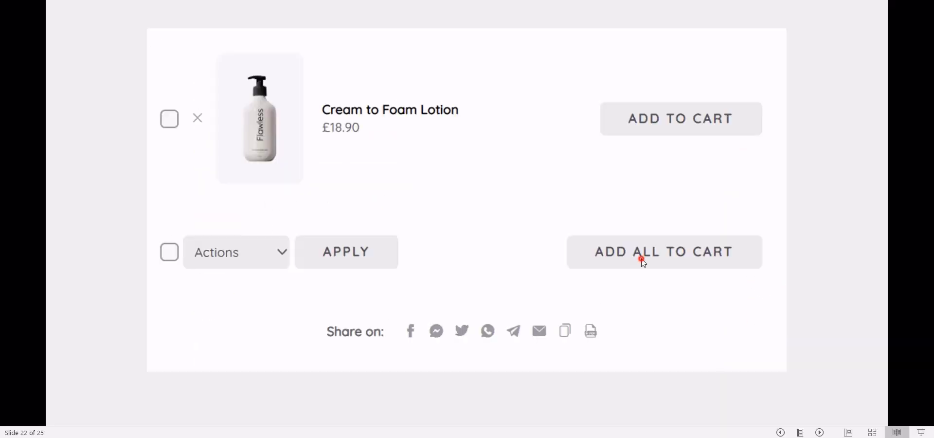
{"action": "left_click", "coordinate": [641, 260]}
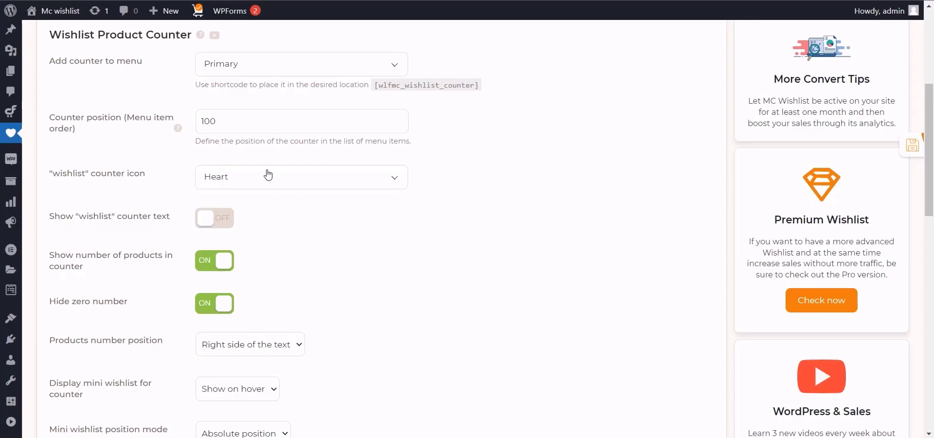
{"action": "left_click", "coordinate": [267, 175]}
{"action": "scroll", "coordinate": [282, 277], "scroll_direction": "down", "scroll_amount": 1}
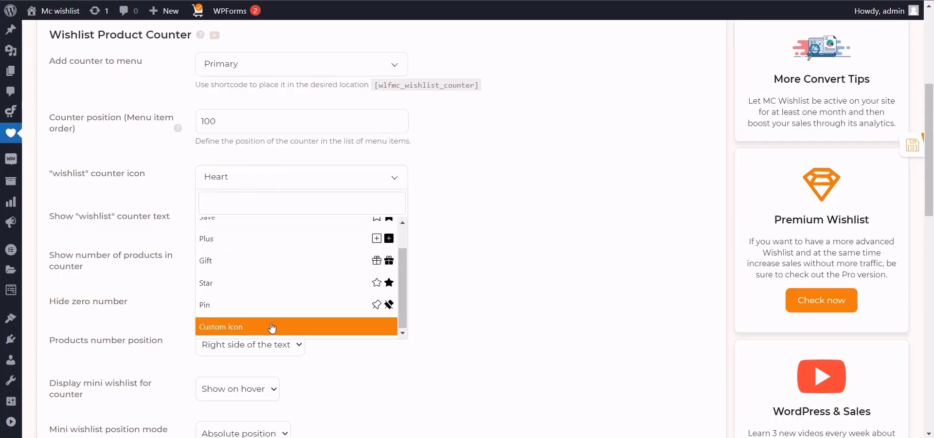
{"action": "left_click", "coordinate": [535, 188]}
Step: Turn on the wishlist counter text and set it to "Wishlist Conter"
{"action": "scroll", "coordinate": [487, 185], "scroll_direction": "down", "scroll_amount": 1}
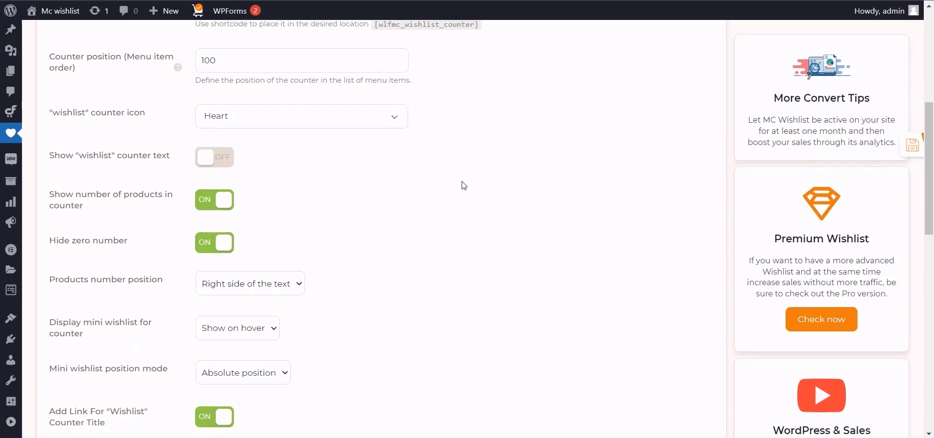
{"action": "left_click", "coordinate": [215, 157]}
{"action": "left_click", "coordinate": [247, 199]}
{"action": "key", "text": "shift+Left"}
{"action": "key", "text": "shift+Left"}
{"action": "key", "text": "shift+Left"}
{"action": "key", "text": "shift+Left"}
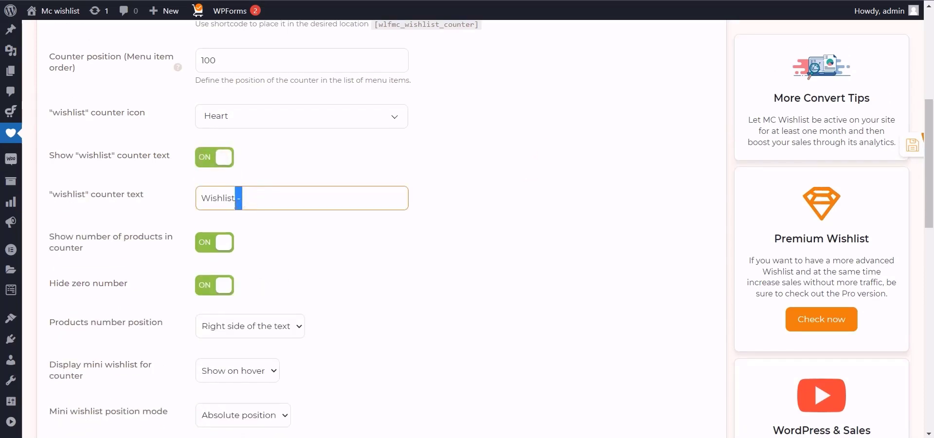
{"action": "key", "text": "shift+Right"}
{"action": "key", "text": "shift+Right"}
{"action": "type", "text": "C"}
Step: Set the counter's products number position to "On icon - top right"
{"action": "scroll", "coordinate": [388, 258], "scroll_direction": "down", "scroll_amount": 1}
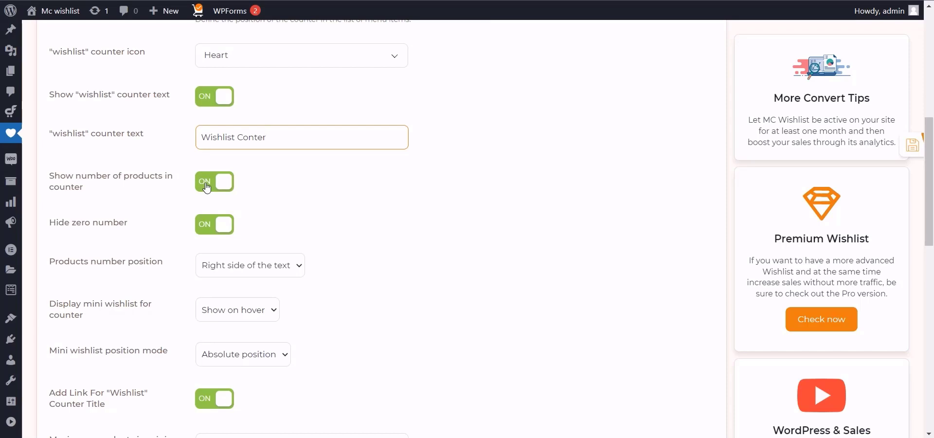
{"action": "scroll", "coordinate": [261, 182], "scroll_direction": "down", "scroll_amount": 1}
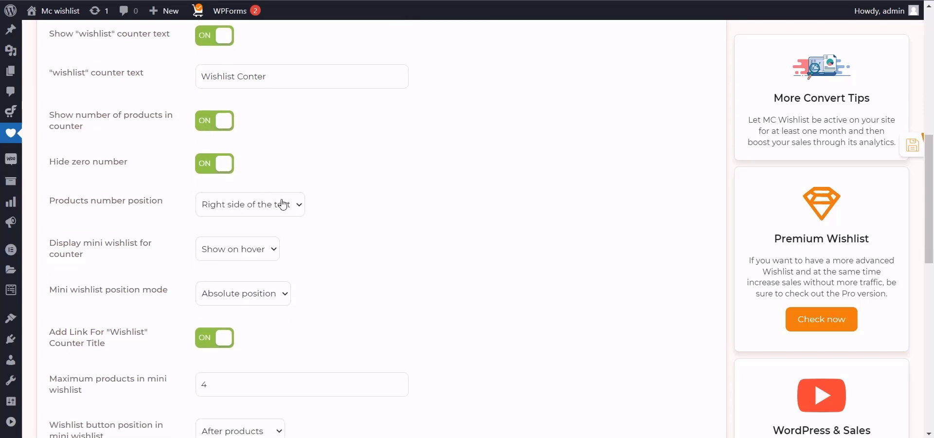
{"action": "left_click", "coordinate": [283, 204]}
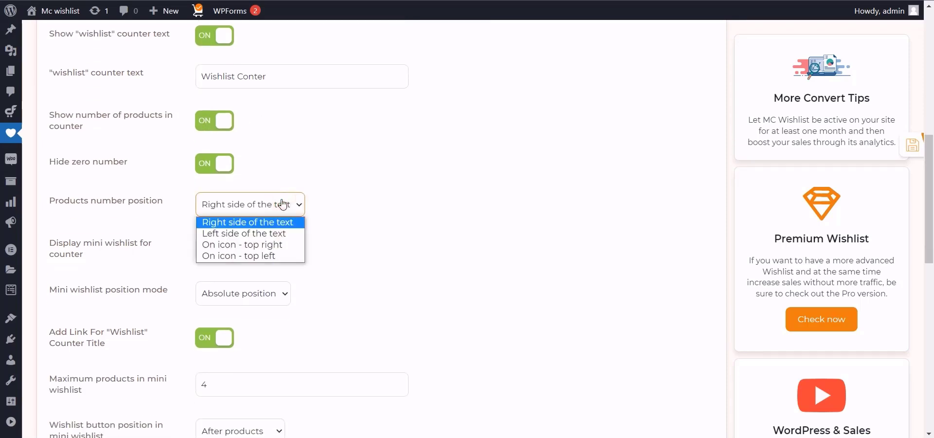
{"action": "left_click", "coordinate": [270, 244]}
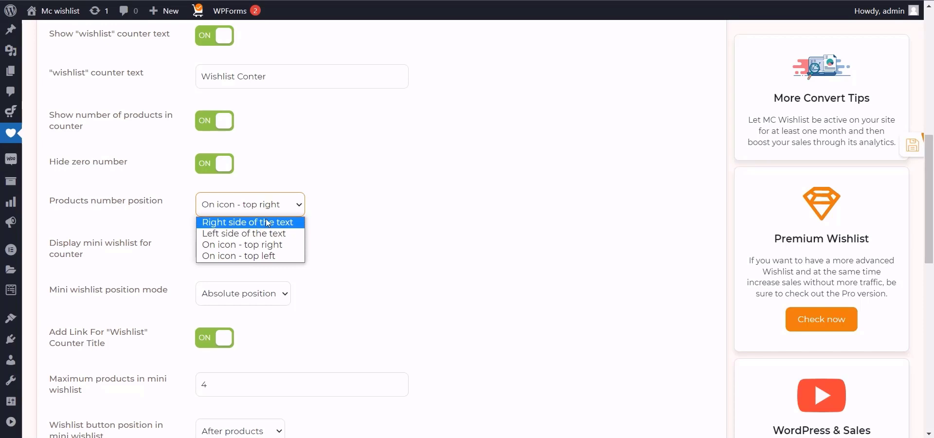
{"action": "left_click", "coordinate": [378, 198]}
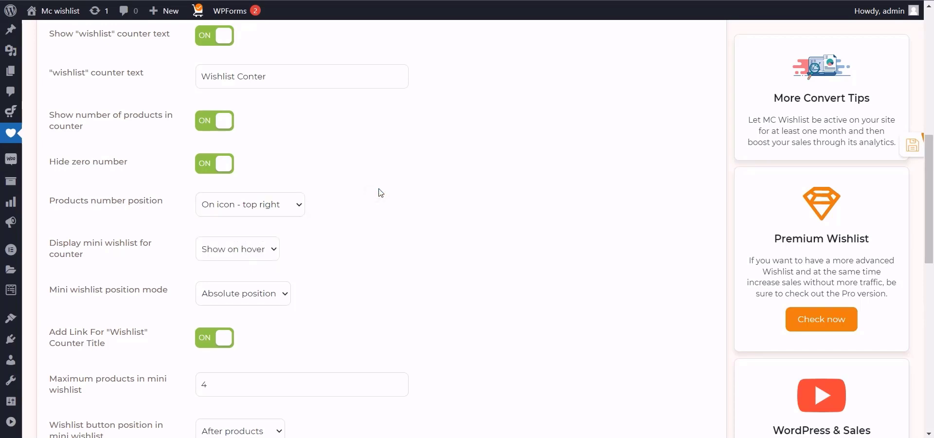
Step: Check the counter's mini wishlist display options, the example slide and the mini wishlist position mode options
{"action": "scroll", "coordinate": [380, 192], "scroll_direction": "down", "scroll_amount": 1}
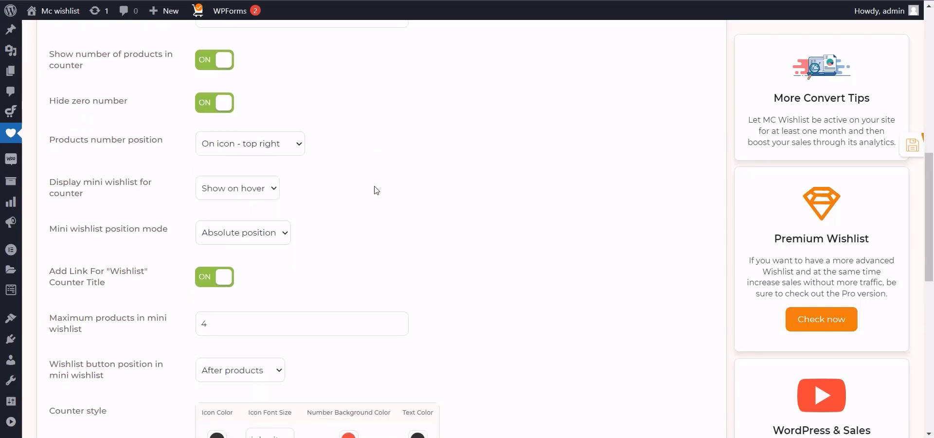
{"action": "left_click", "coordinate": [257, 191]}
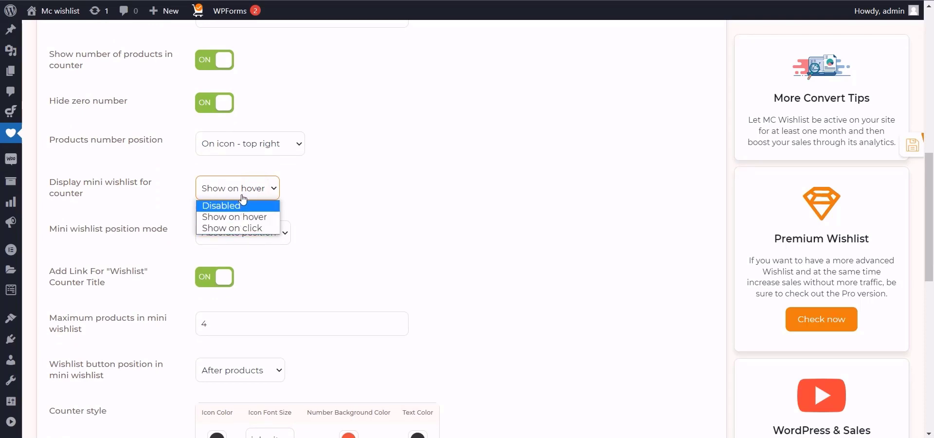
{"action": "left_click", "coordinate": [309, 190]}
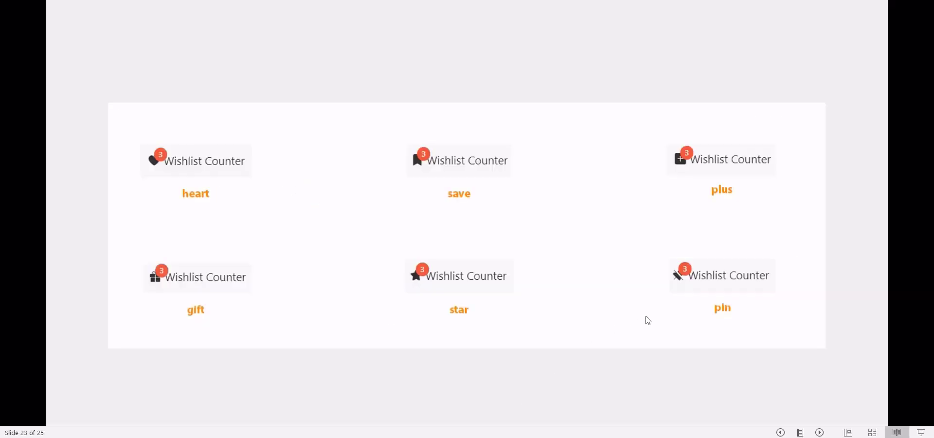
{"action": "left_click", "coordinate": [648, 319]}
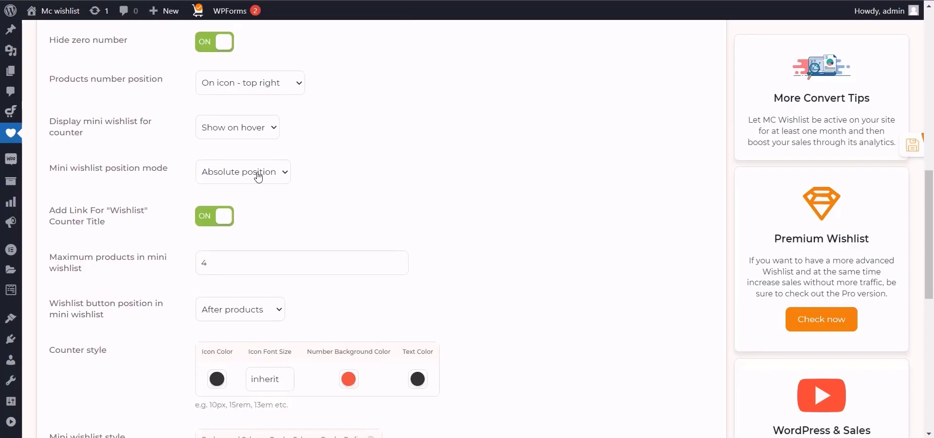
{"action": "left_click", "coordinate": [258, 174]}
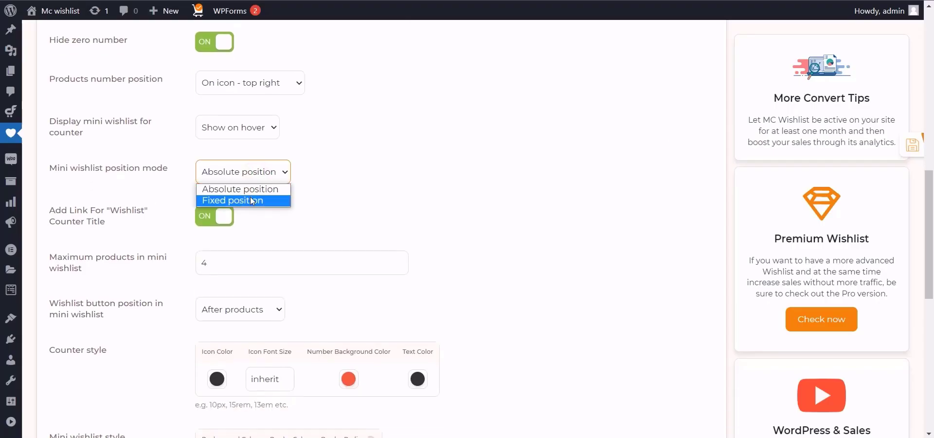
{"action": "left_click", "coordinate": [339, 165]}
{"action": "scroll", "coordinate": [339, 166], "scroll_direction": "down", "scroll_amount": 1}
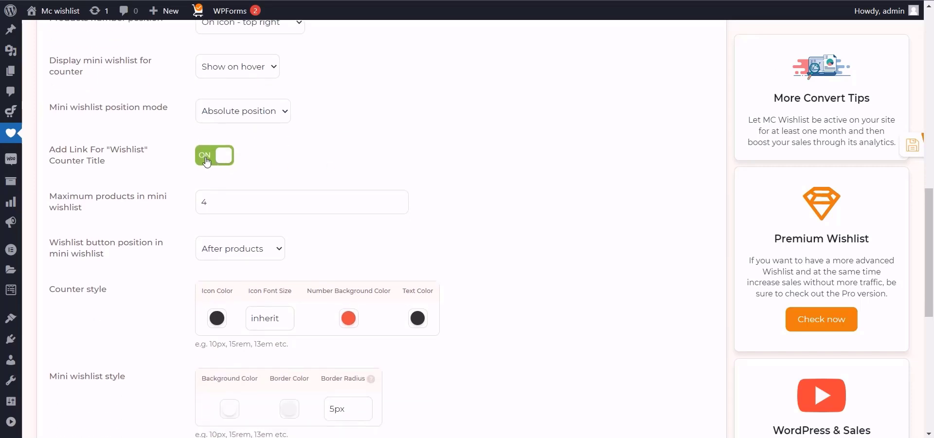
Step: Check the counter title link, the maximum products in mini wishlist field and the wishlist button position options
{"action": "scroll", "coordinate": [197, 161], "scroll_direction": "down", "scroll_amount": 1}
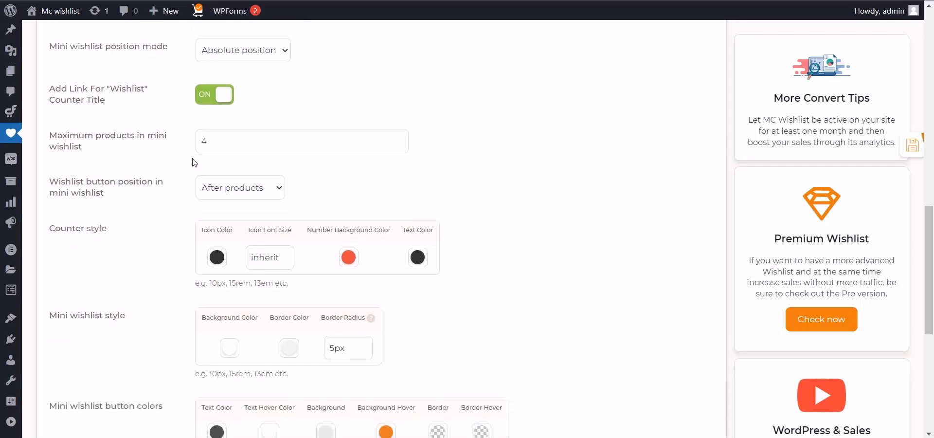
{"action": "left_click", "coordinate": [225, 144]}
{"action": "left_click_drag", "start_coordinate": [212, 144], "coordinate": [193, 146]}
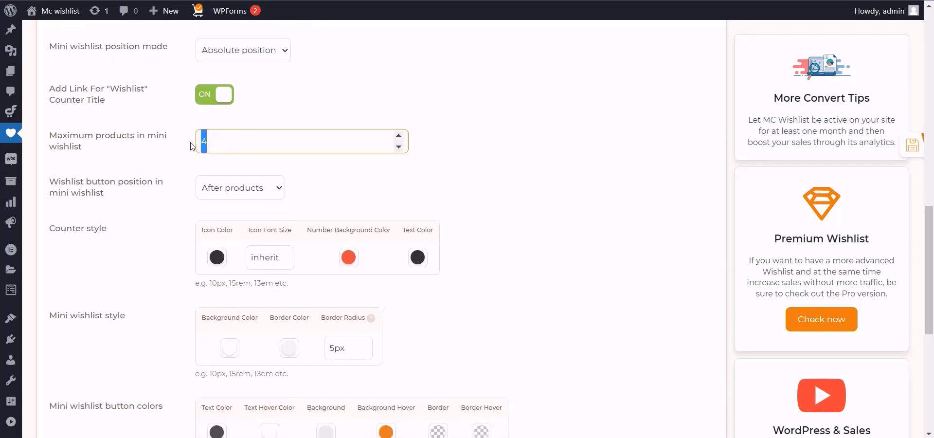
{"action": "left_click", "coordinate": [282, 108]}
{"action": "left_click", "coordinate": [270, 189]}
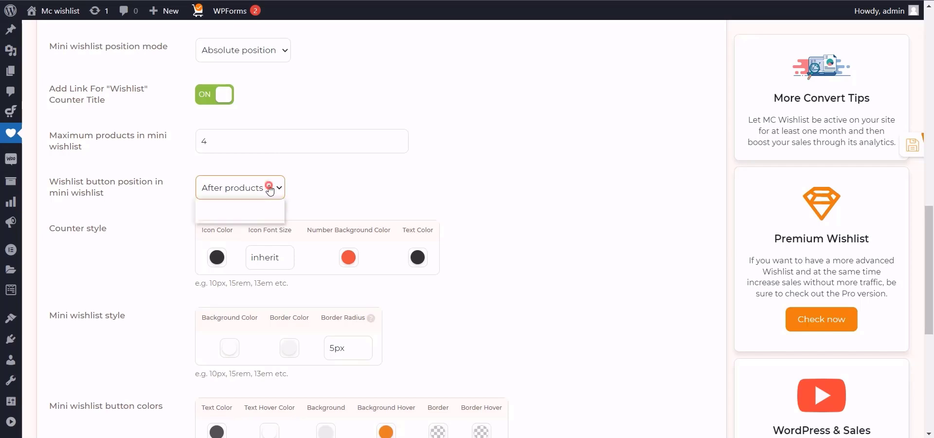
{"action": "left_click", "coordinate": [270, 189]}
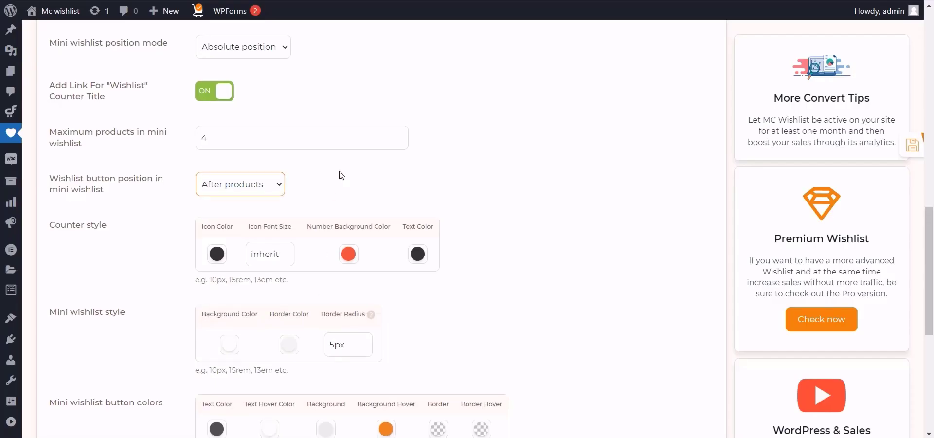
Step: Review the counter style, mini wishlist style and mini wishlist button color settings
{"action": "scroll", "coordinate": [340, 175], "scroll_direction": "down", "scroll_amount": 1}
{"action": "scroll", "coordinate": [73, 175], "scroll_direction": "down", "scroll_amount": 1}
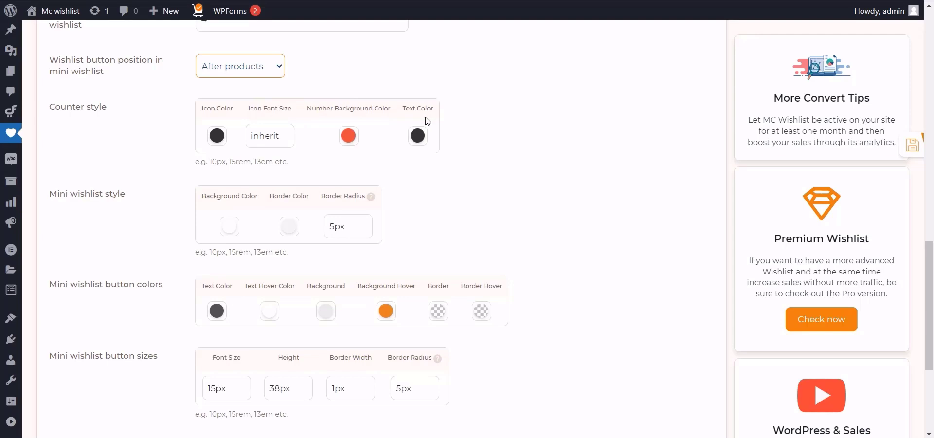
{"action": "scroll", "coordinate": [135, 148], "scroll_direction": "down", "scroll_amount": 1}
{"action": "left_click_drag", "start_coordinate": [130, 136], "coordinate": [47, 136]}
{"action": "left_click", "coordinate": [73, 149]}
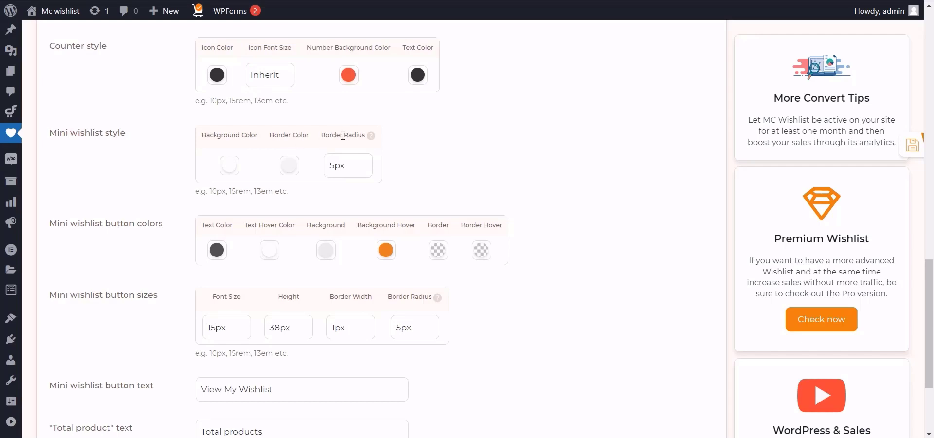
{"action": "scroll", "coordinate": [344, 136], "scroll_direction": "down", "scroll_amount": 1}
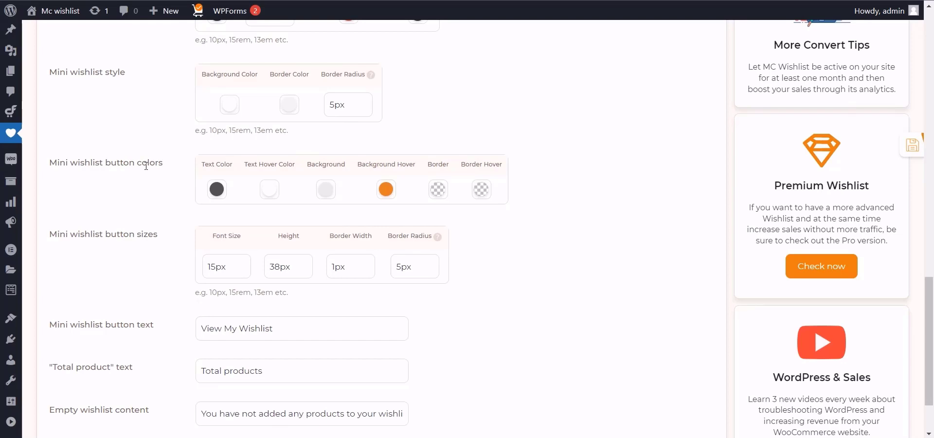
Step: Review the mini wishlist button sizes and text fields, and save the counter settings
{"action": "scroll", "coordinate": [145, 166], "scroll_direction": "down", "scroll_amount": 1}
{"action": "left_click_drag", "start_coordinate": [160, 179], "coordinate": [50, 185]}
{"action": "left_click", "coordinate": [99, 195]}
{"action": "scroll", "coordinate": [277, 270], "scroll_direction": "down", "scroll_amount": 1}
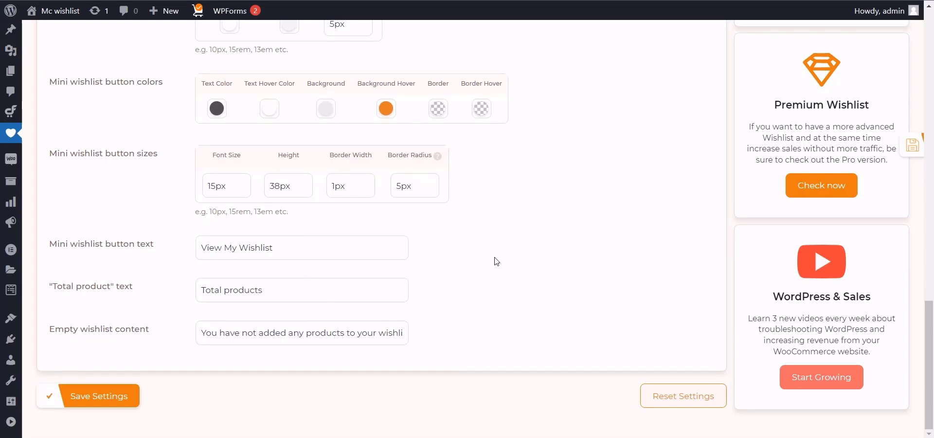
{"action": "left_click", "coordinate": [117, 395]}
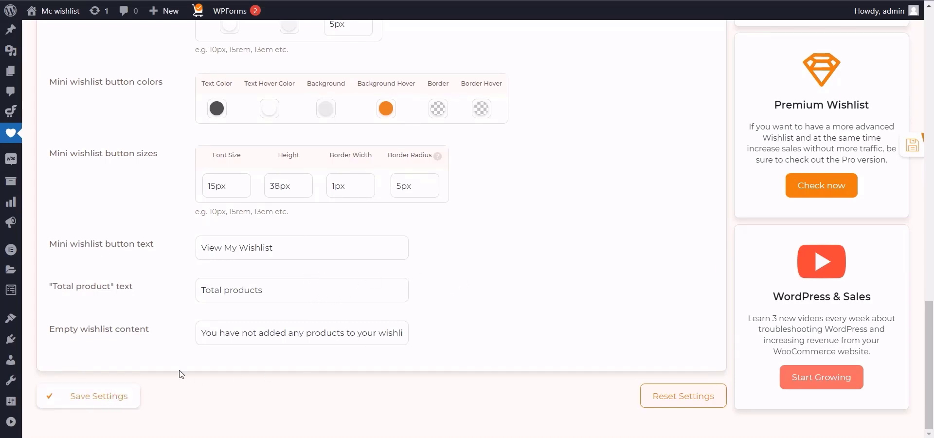